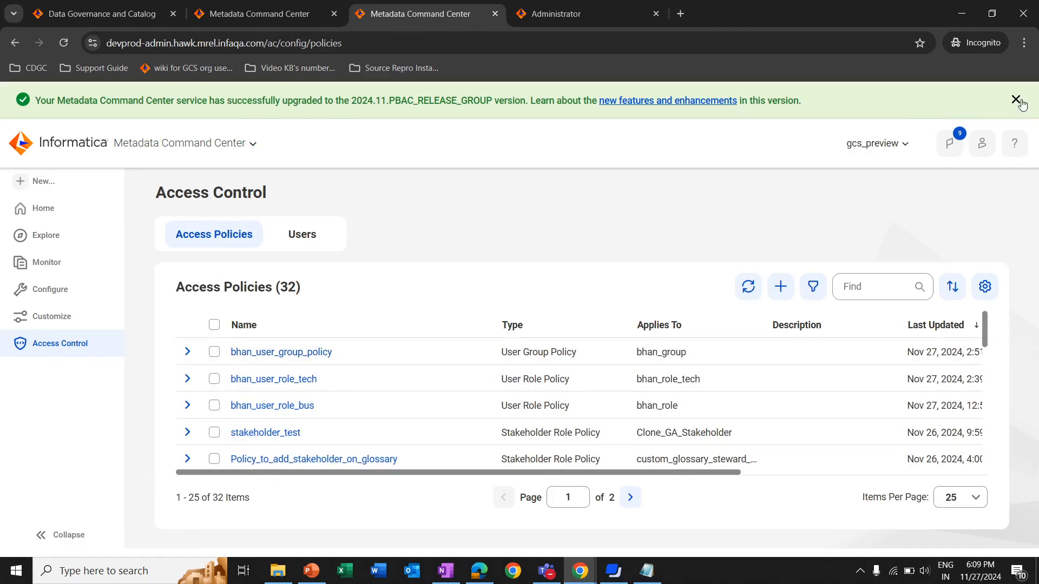
Start a new User Role Policy in the Access Control section
click(70, 308)
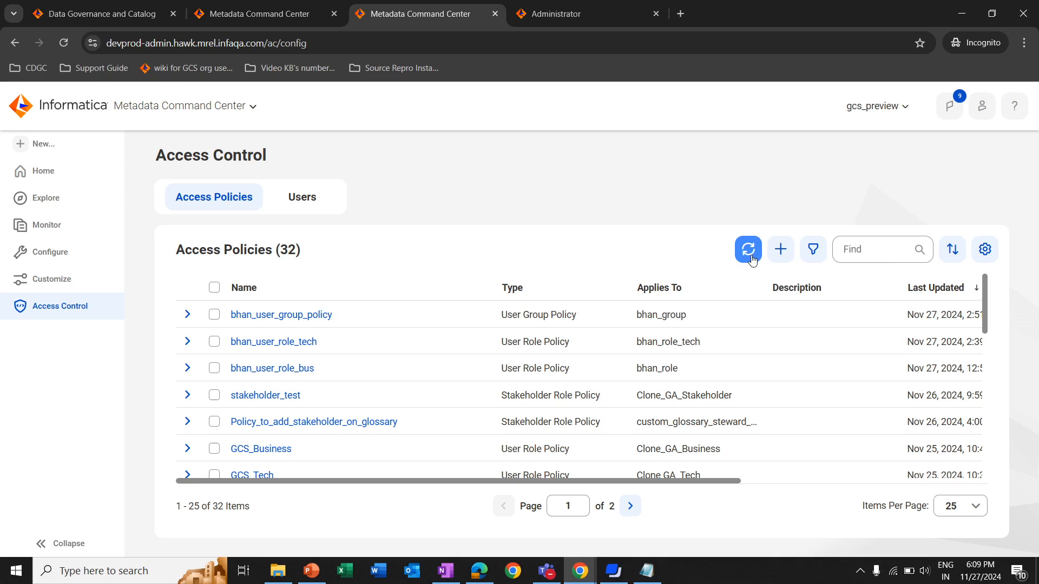
click(781, 253)
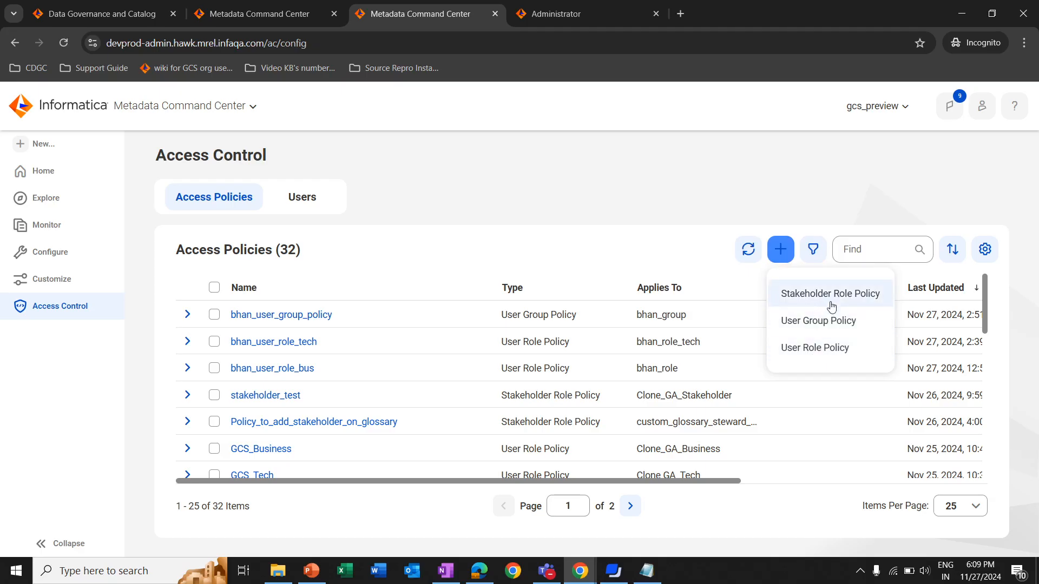
click(825, 348)
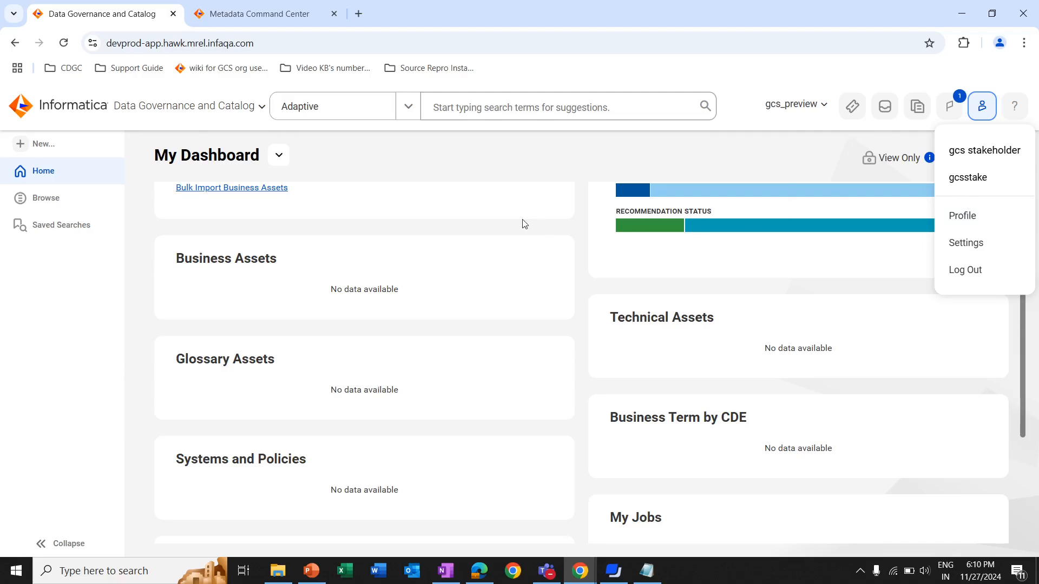
Look over the asset sections on the stakeholder user's Data Governance and Catalog dashboard, and return to the new policy in Metadata Command Center
click(874, 263)
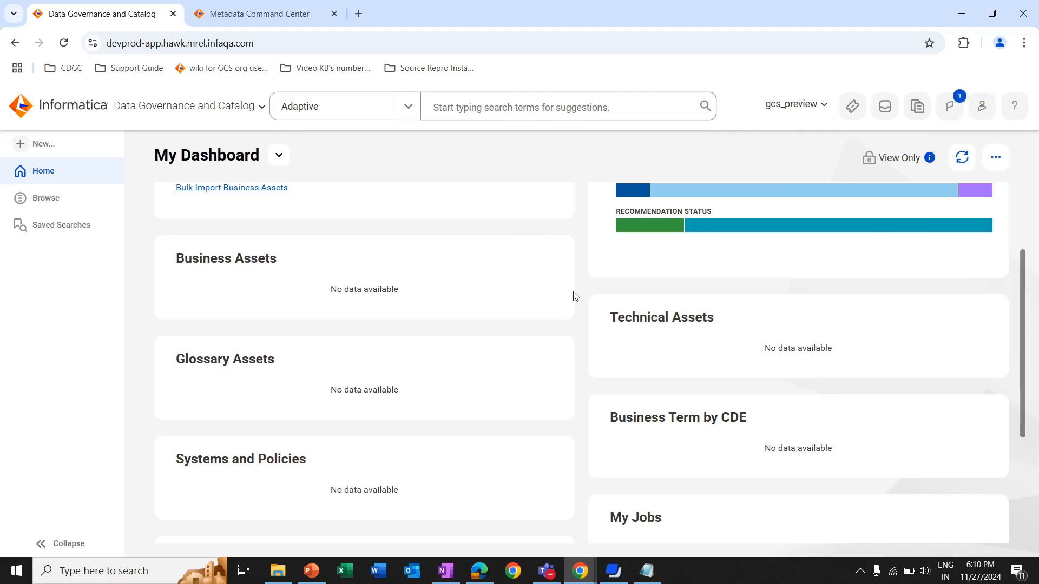
scroll(574, 296, down, 1)
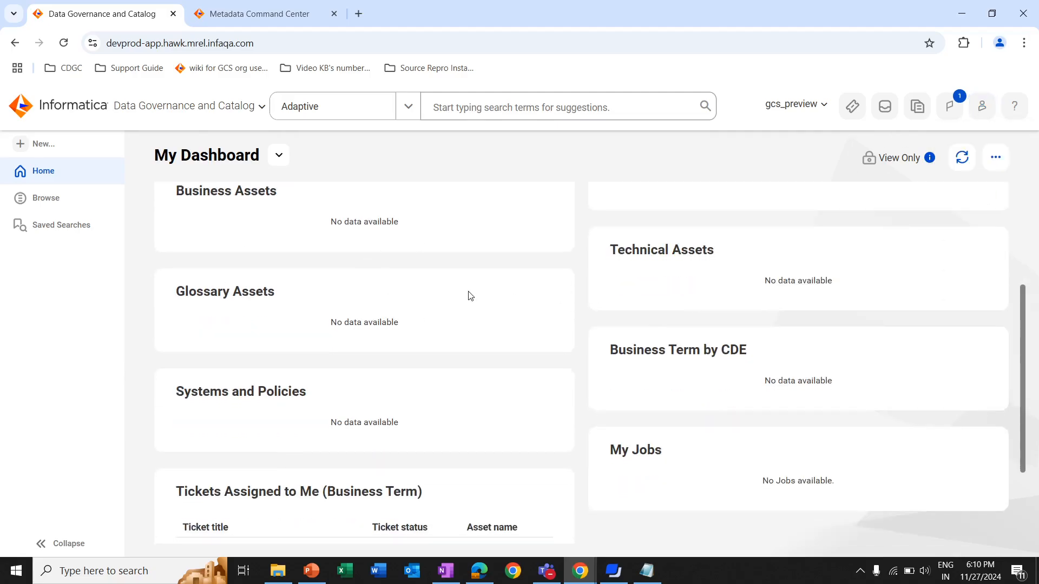
key(alt+Tab)
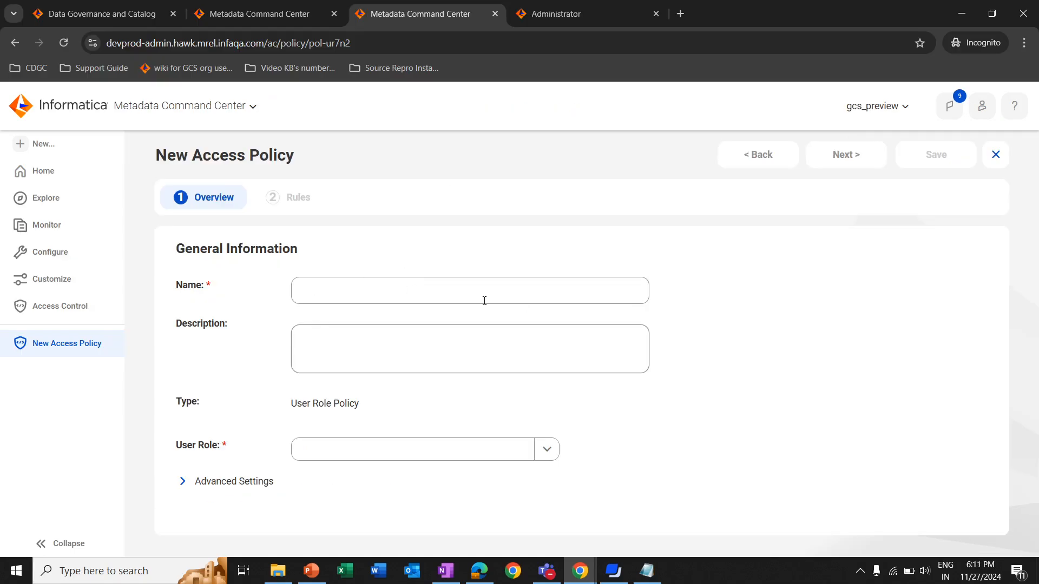
Name the new access policy Stakeholder
click(323, 292)
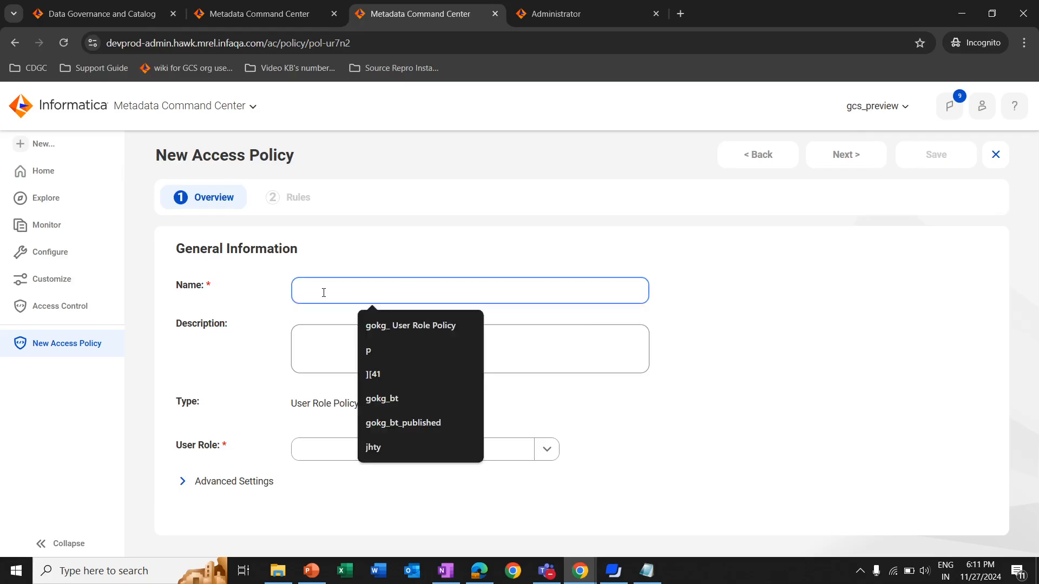
text(s)
key(BackSpace)
text(Staekholder)
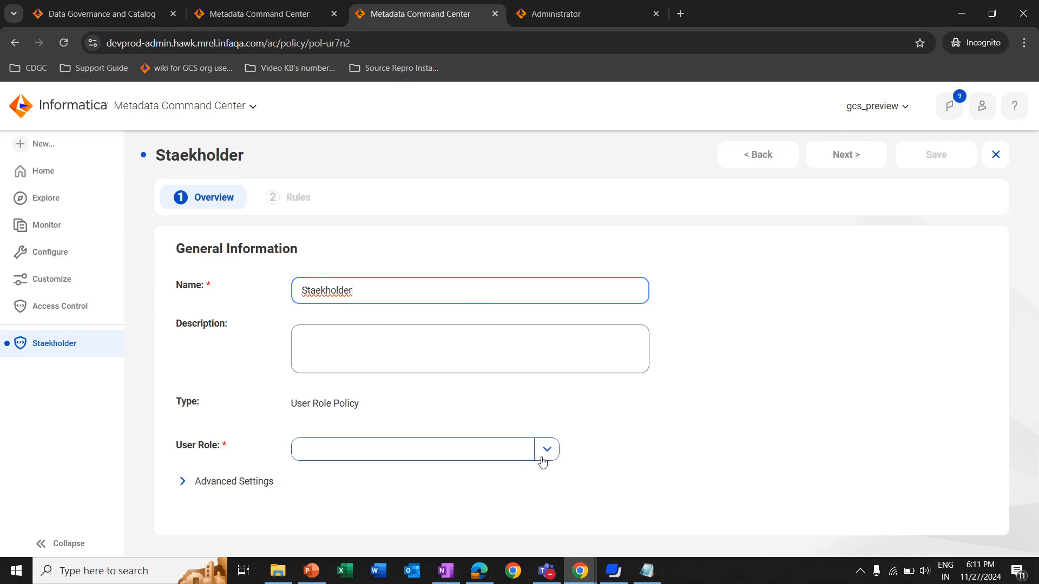
click(322, 292)
key(BackSpace)
key(BackSpace)
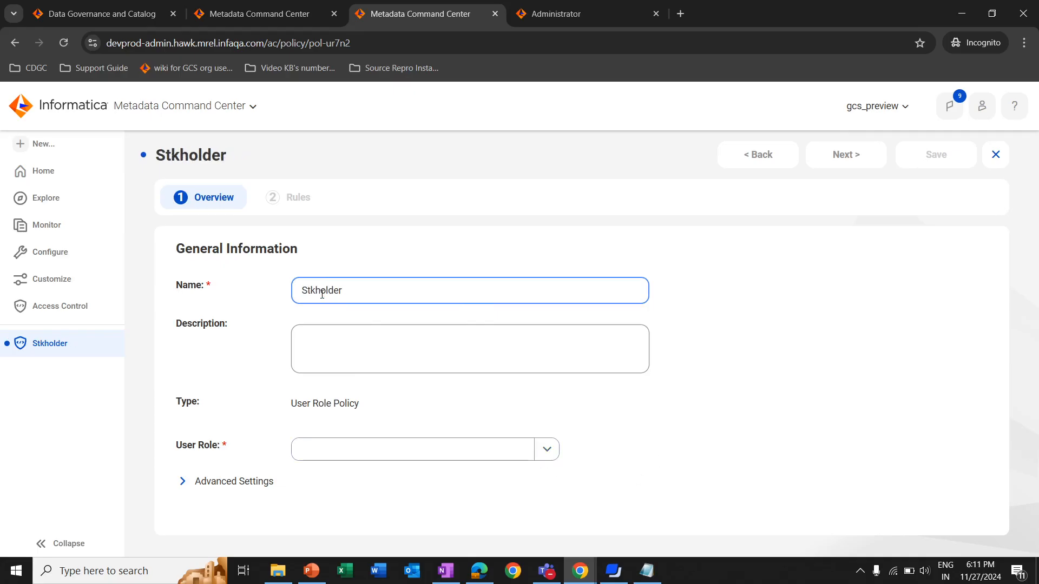
text(ake)
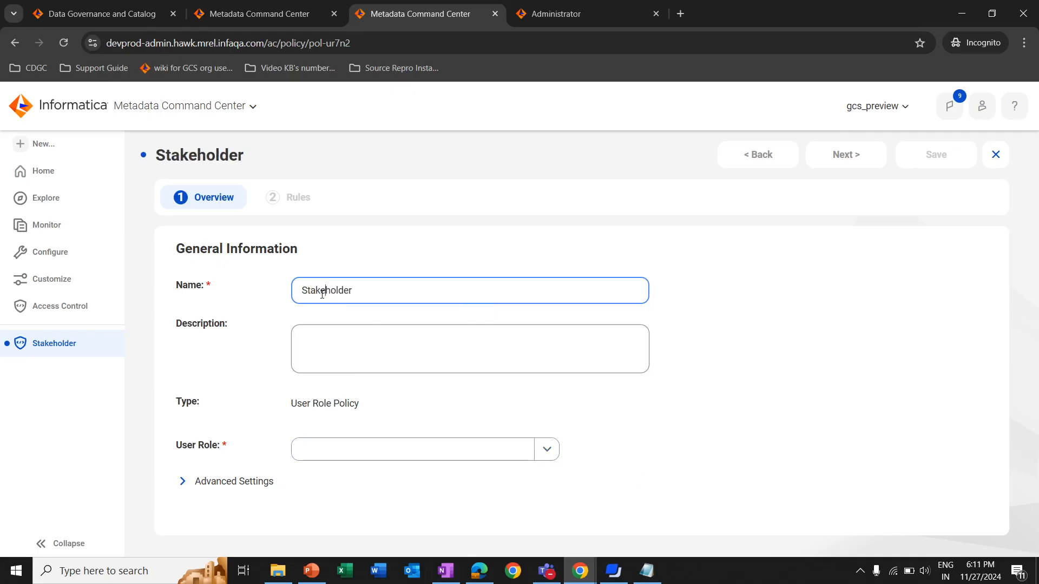
Assign the Clone_GA_Stakeholder user role to the policy and proceed to its rules
click(547, 451)
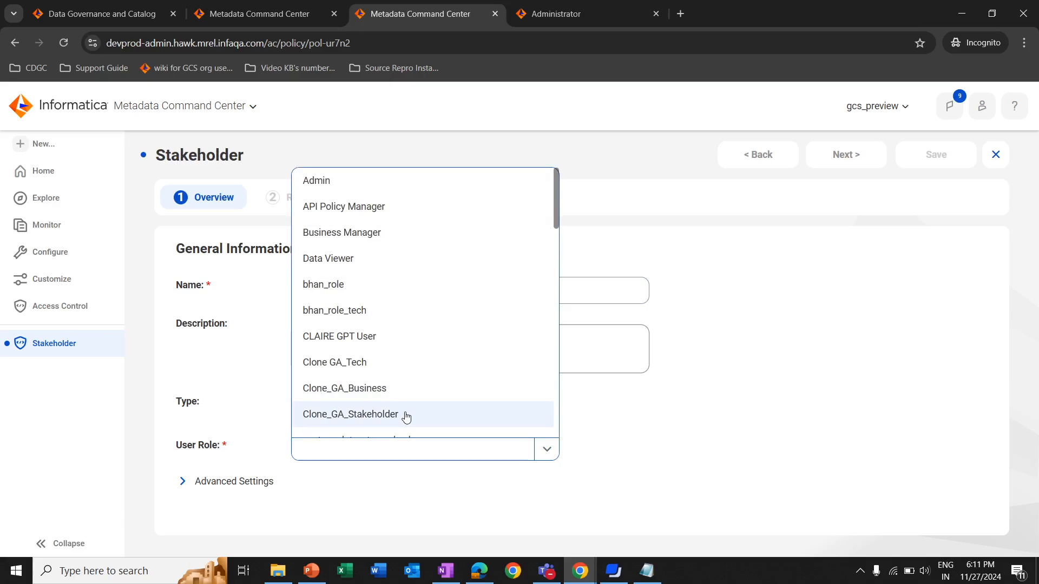
click(406, 416)
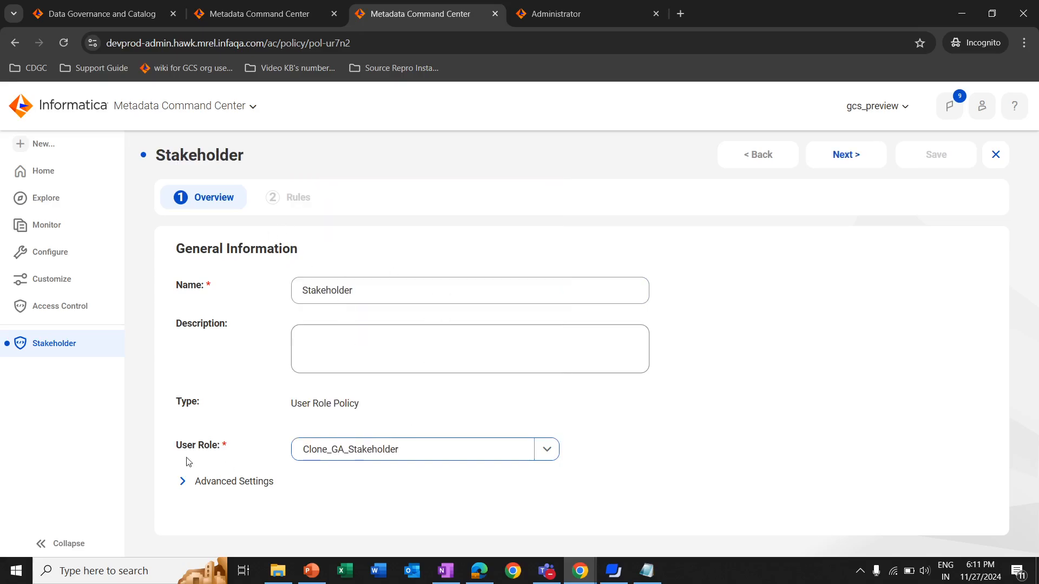
click(845, 158)
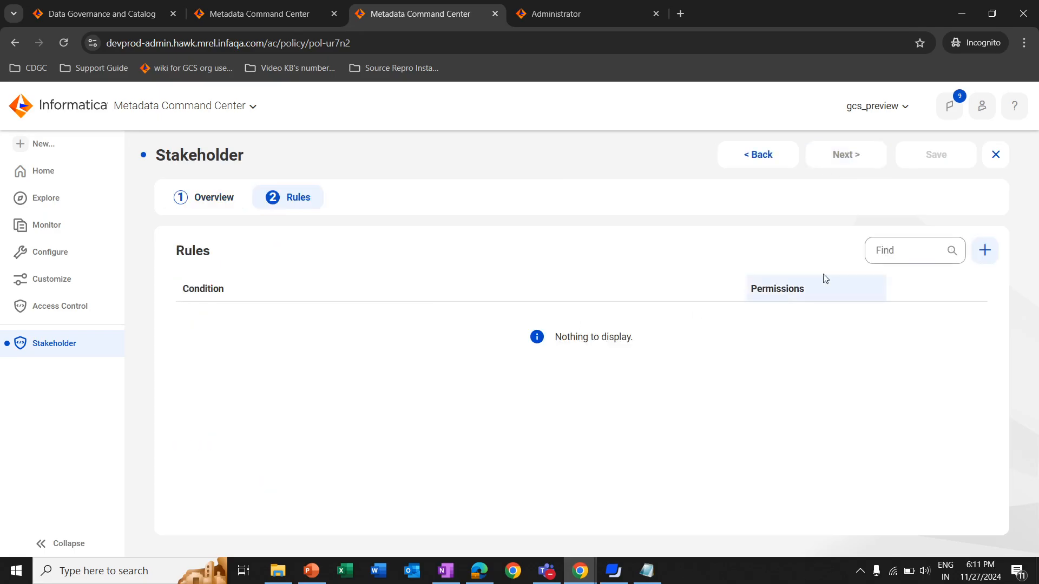
Add a rule with an Asset Type condition that applies to Business Asset
click(983, 254)
click(232, 267)
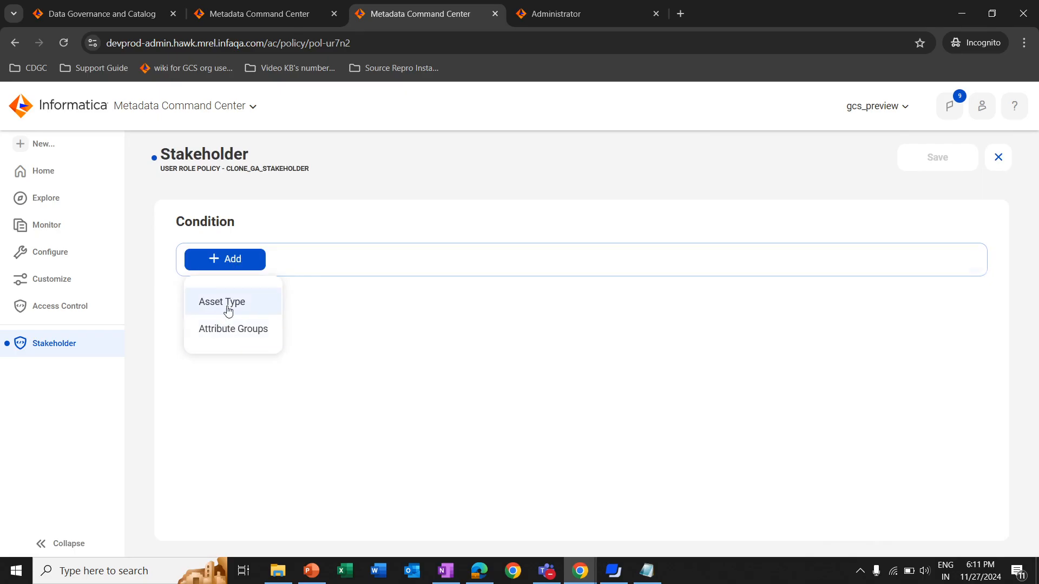
click(228, 311)
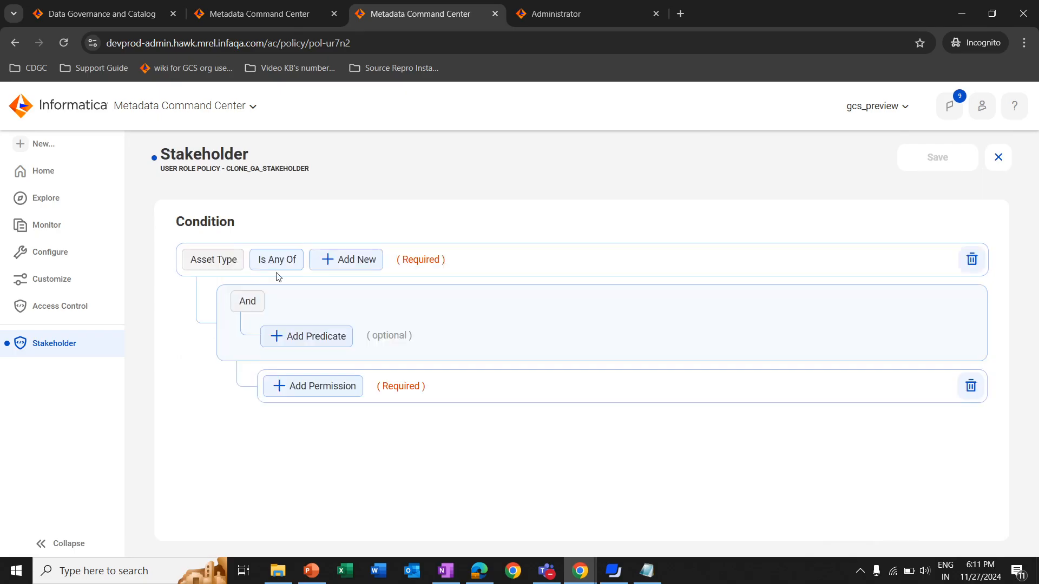
click(333, 264)
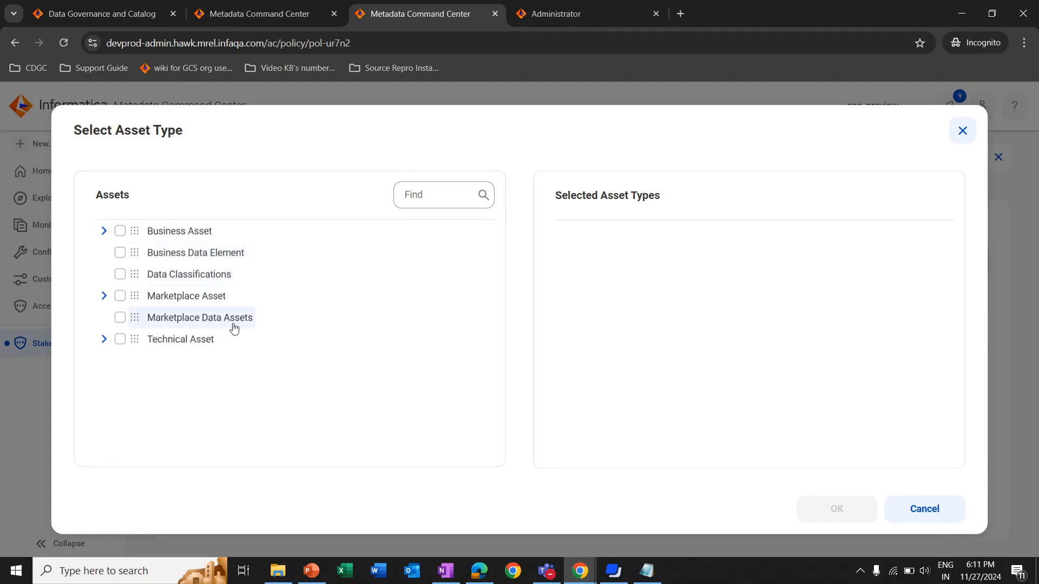
click(104, 339)
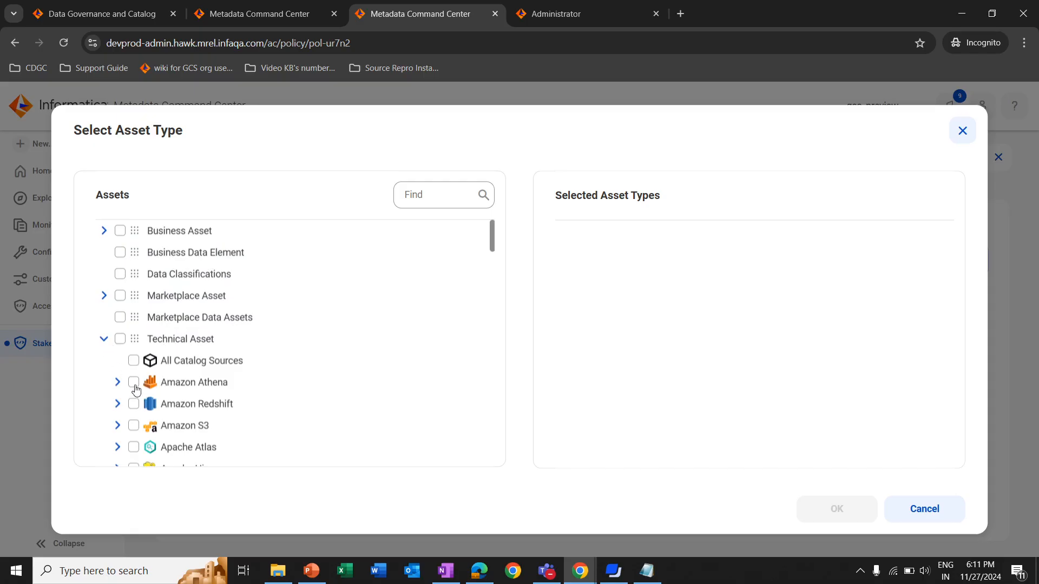
click(104, 341)
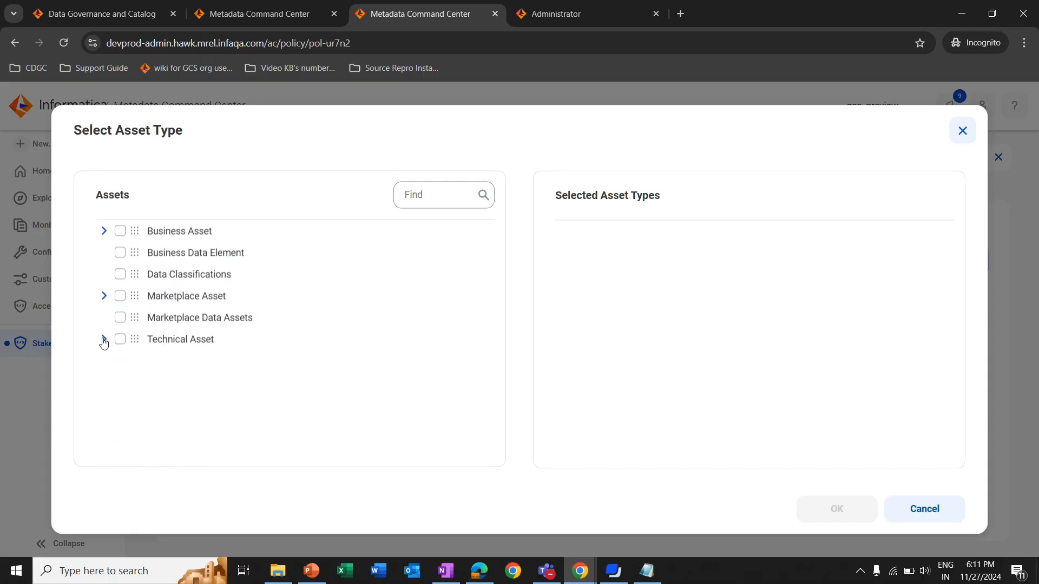
click(105, 340)
click(103, 340)
click(120, 235)
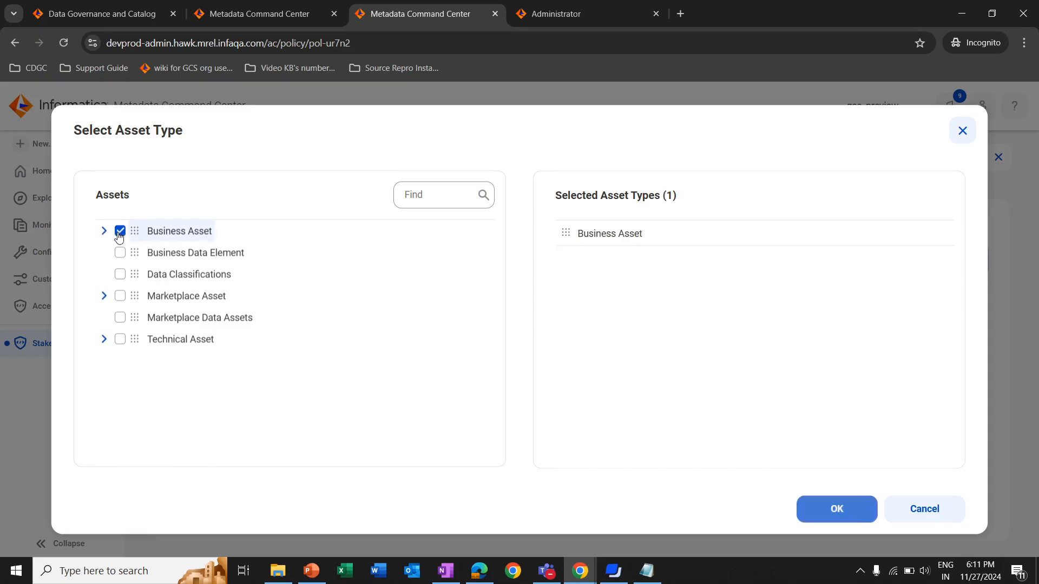
click(815, 506)
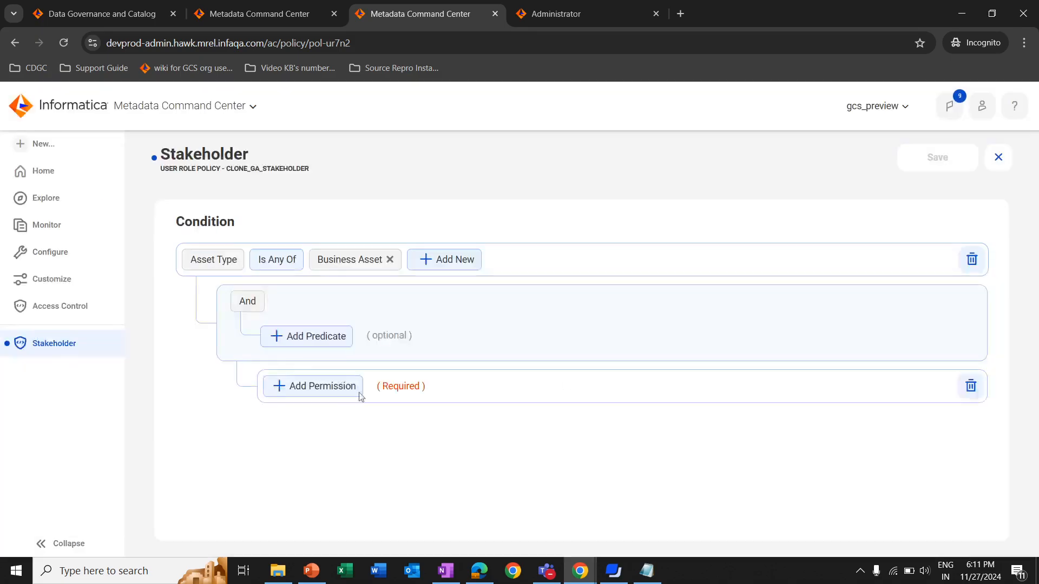
Grant the Create, Delete, Manage Access, Read and Update permissions for the Business Asset condition and save the rule
click(308, 343)
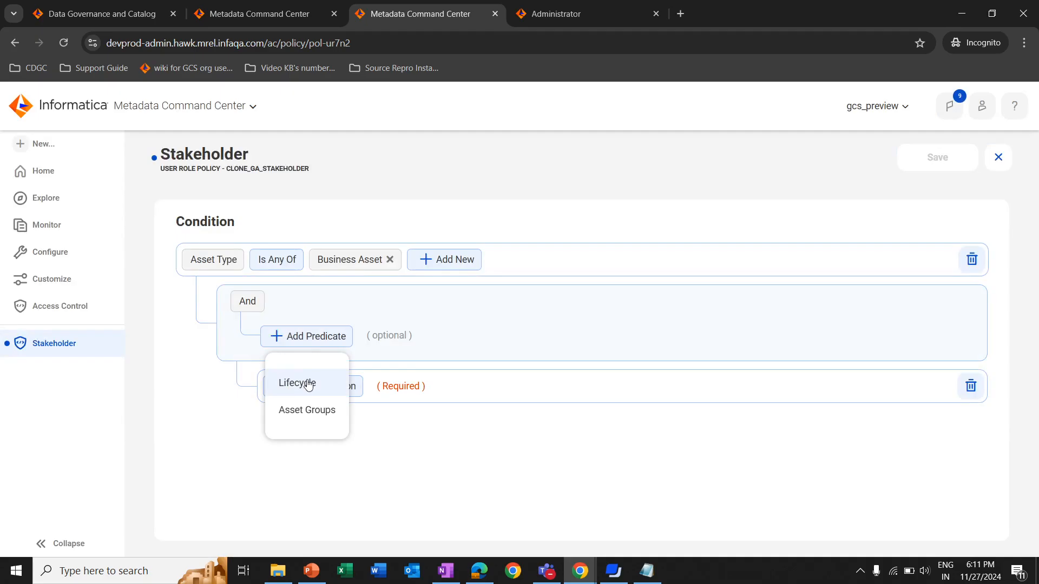
click(391, 449)
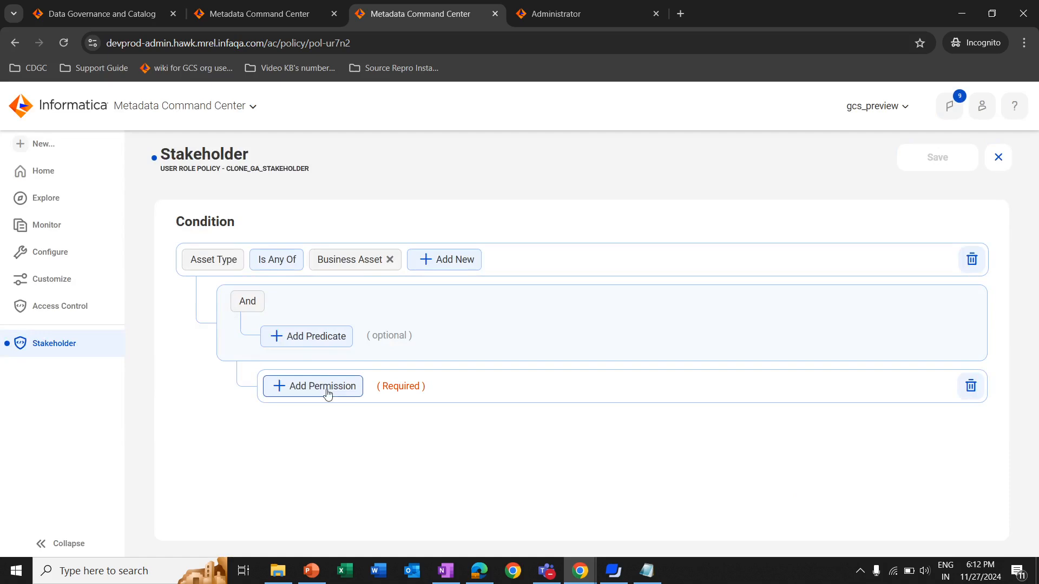
click(330, 391)
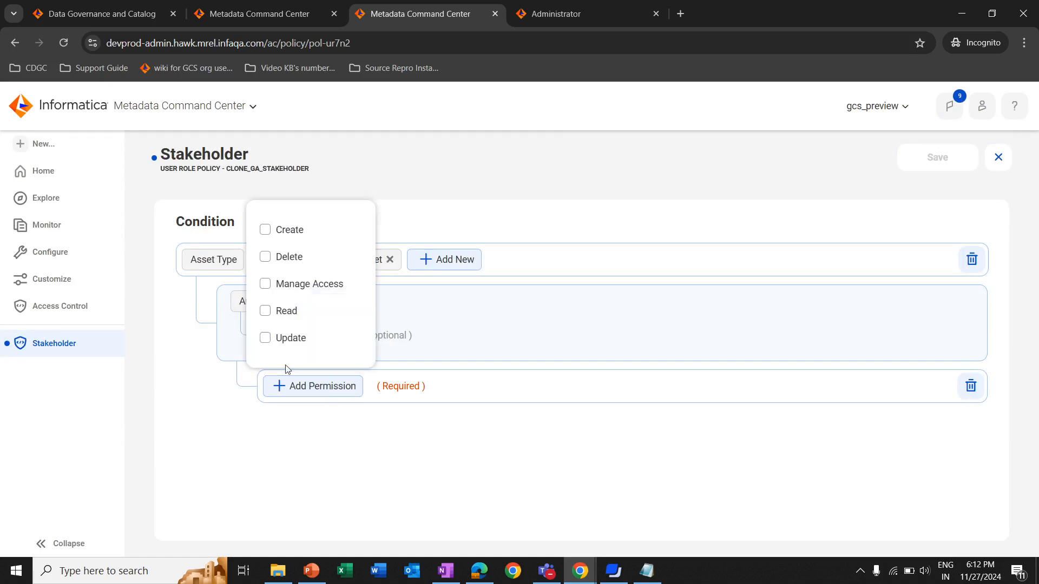
click(265, 229)
click(265, 256)
click(265, 284)
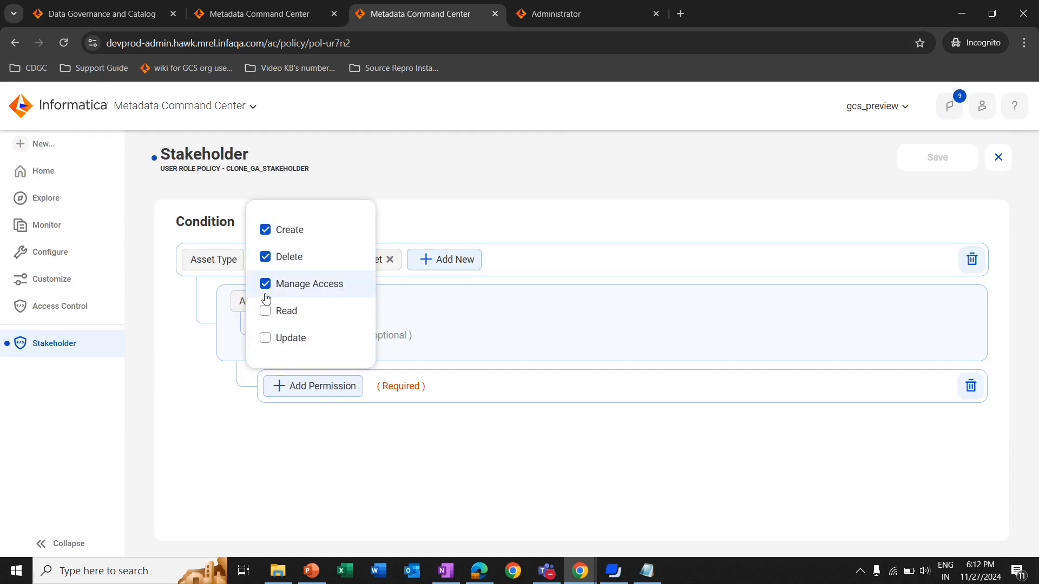
click(265, 311)
click(265, 337)
click(558, 486)
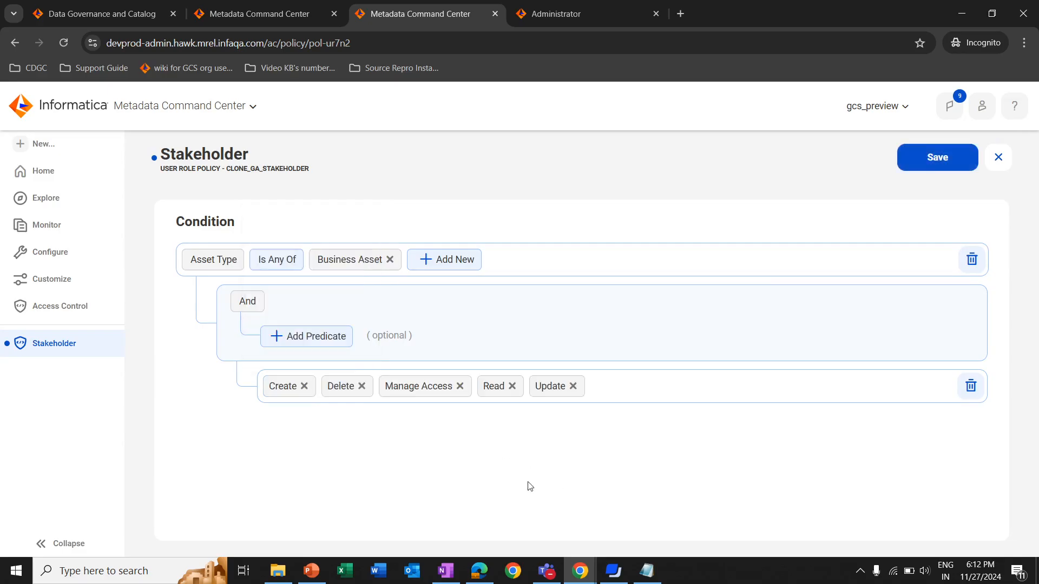
click(932, 163)
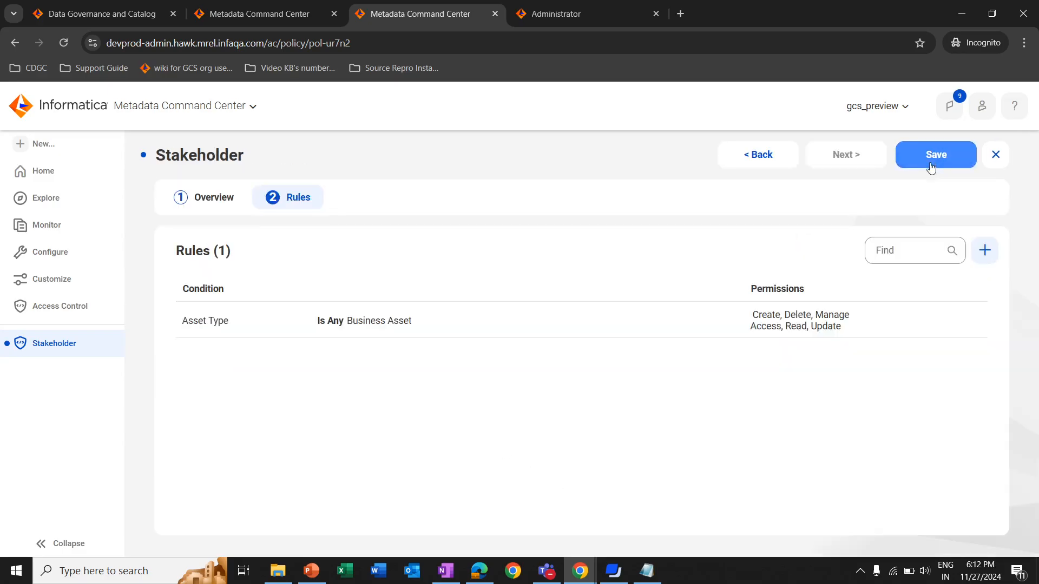
Save the Stakeholder policy as a draft, publish it and refresh the publish job's status
click(932, 165)
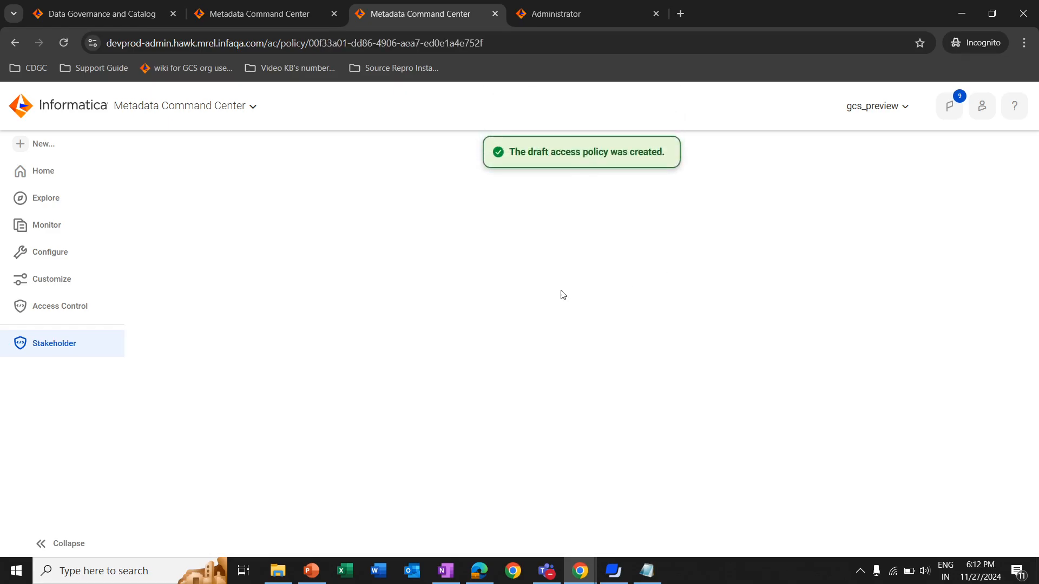
click(857, 172)
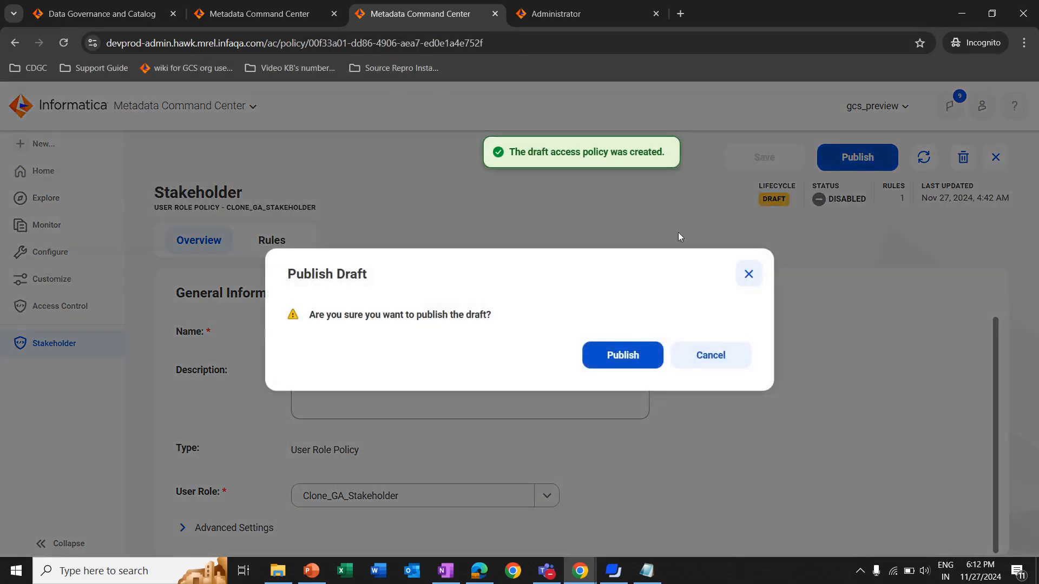
click(617, 364)
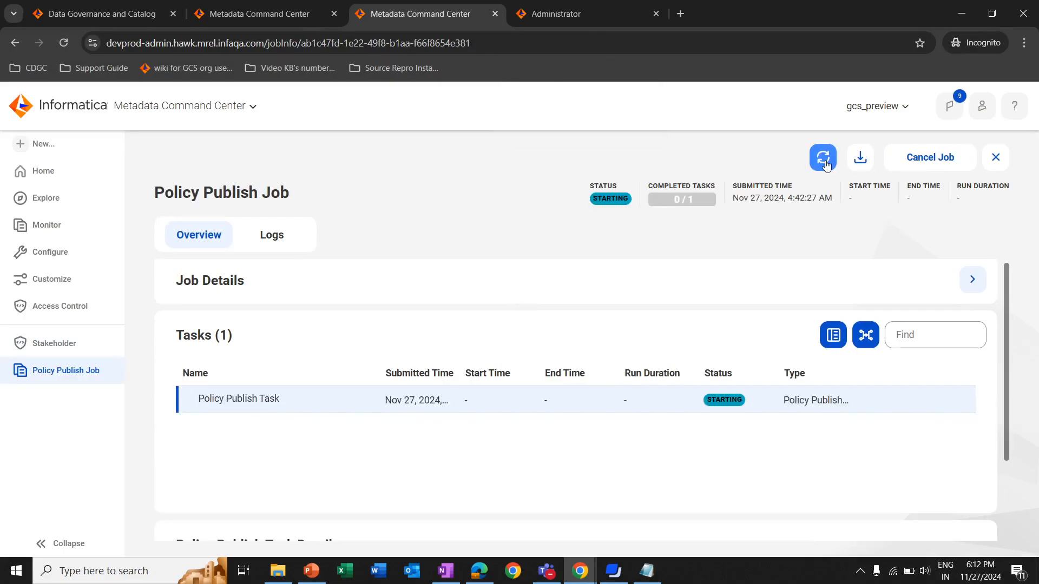
click(823, 157)
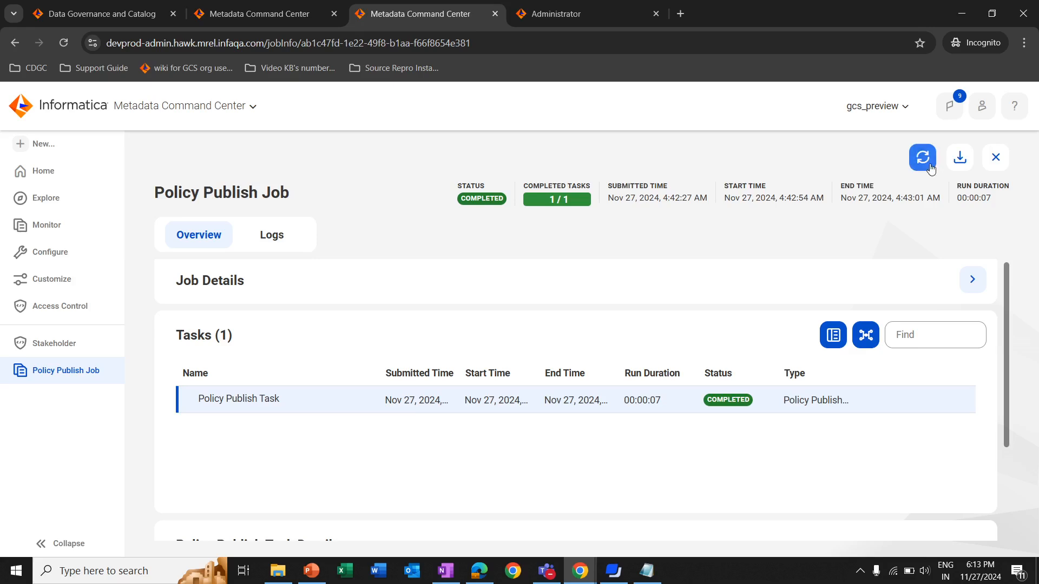
Enable the published Stakeholder policy from the access policies list and refresh the resulting job's status
click(64, 308)
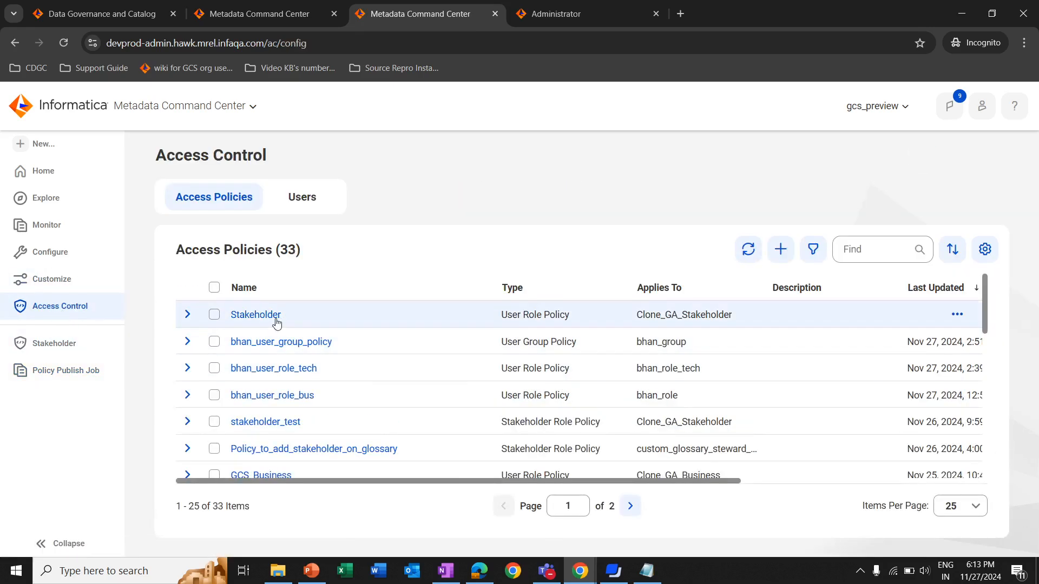
scroll(757, 406, right, 5)
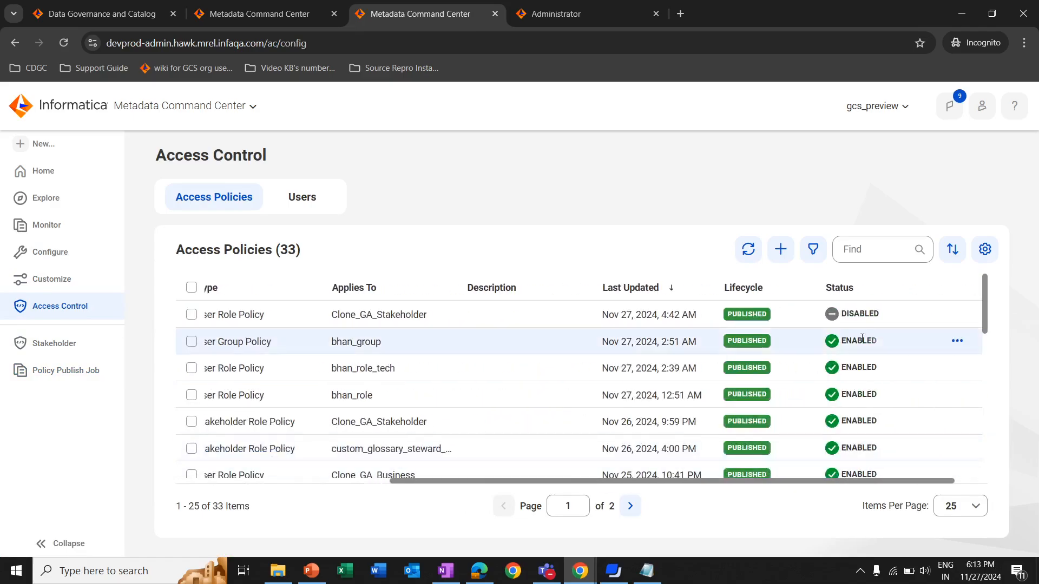
click(955, 315)
click(971, 377)
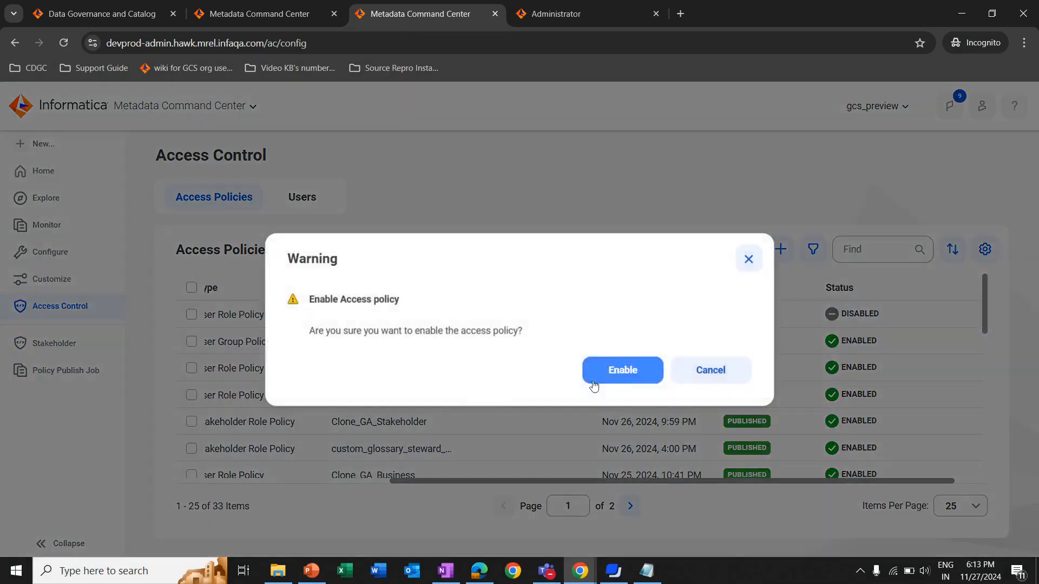
click(619, 377)
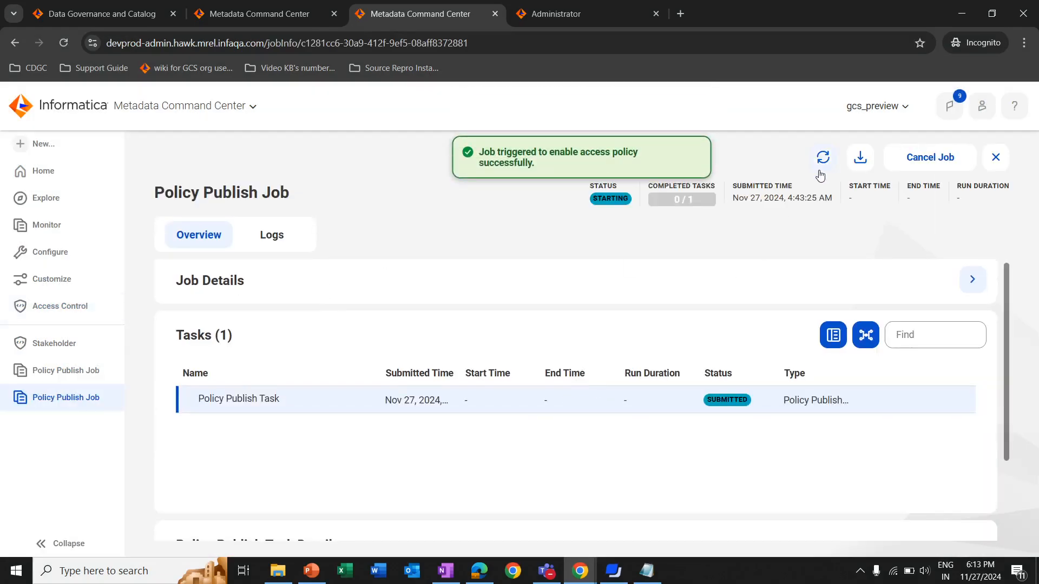
click(823, 157)
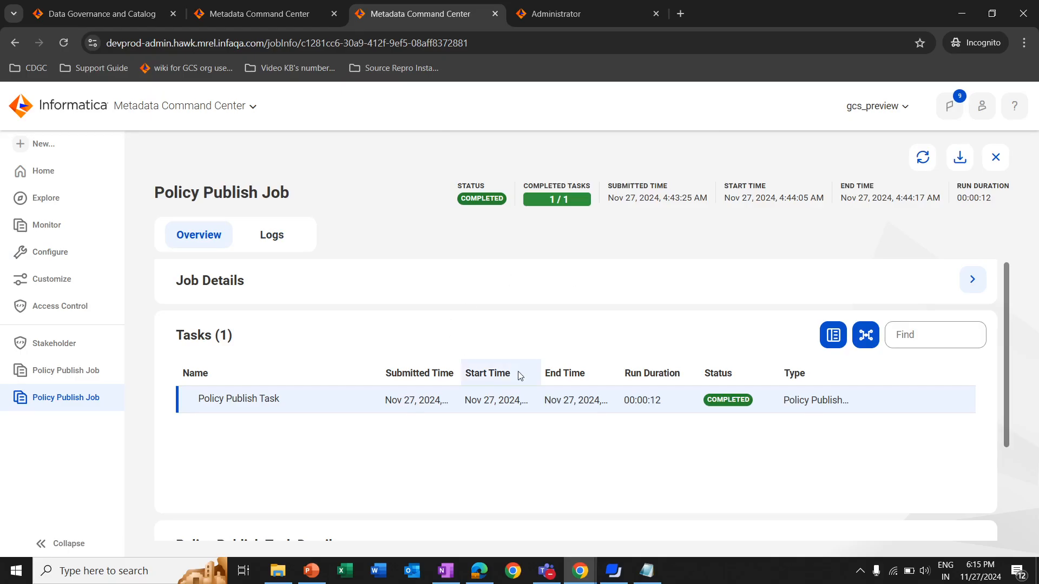
Check the signed-in account in Data Governance and Catalog, return to Metadata Command Center and refresh the Stakeholder policy's details
key(alt+Tab)
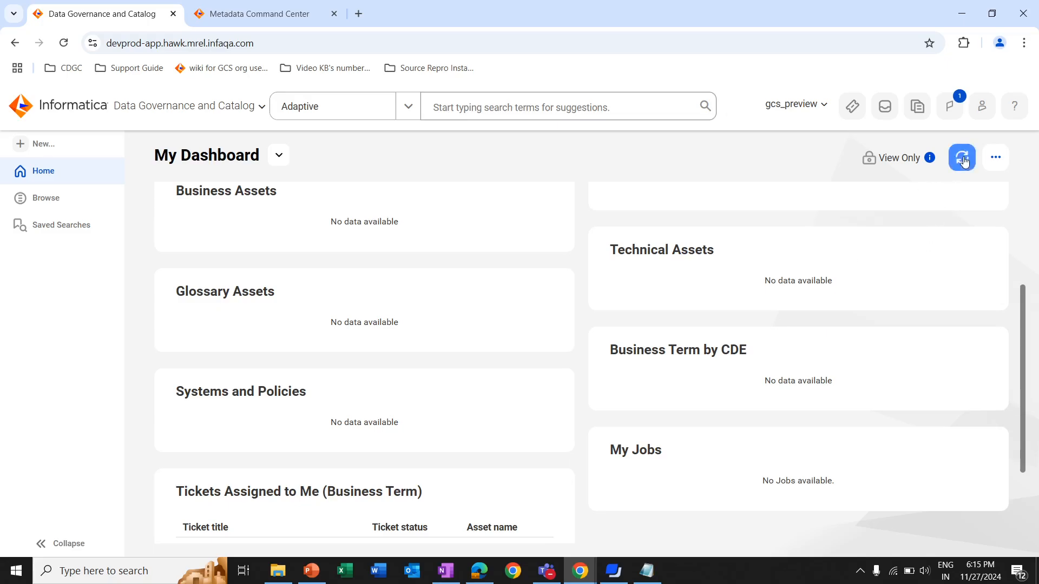
click(982, 107)
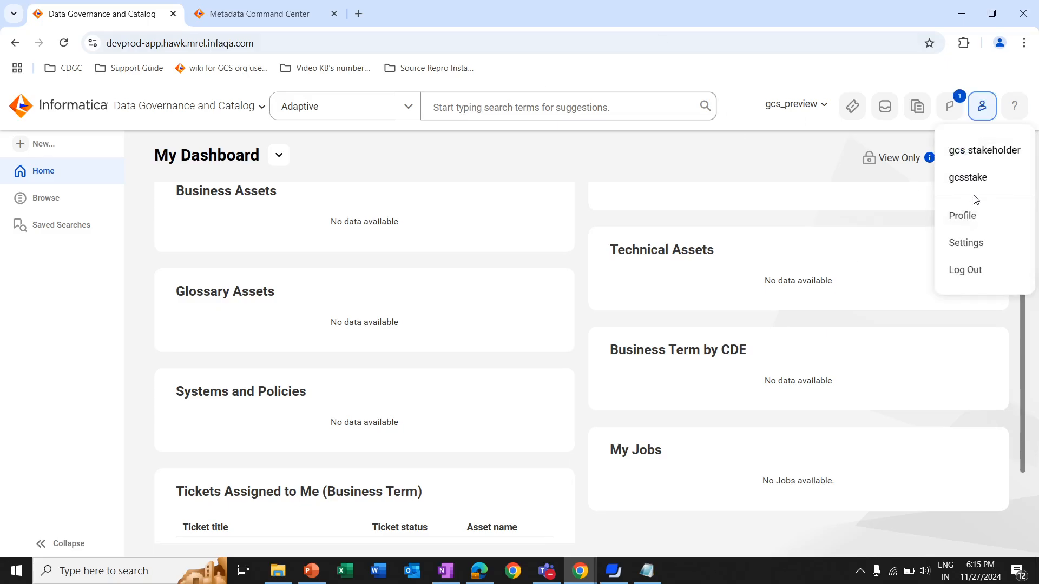
click(579, 571)
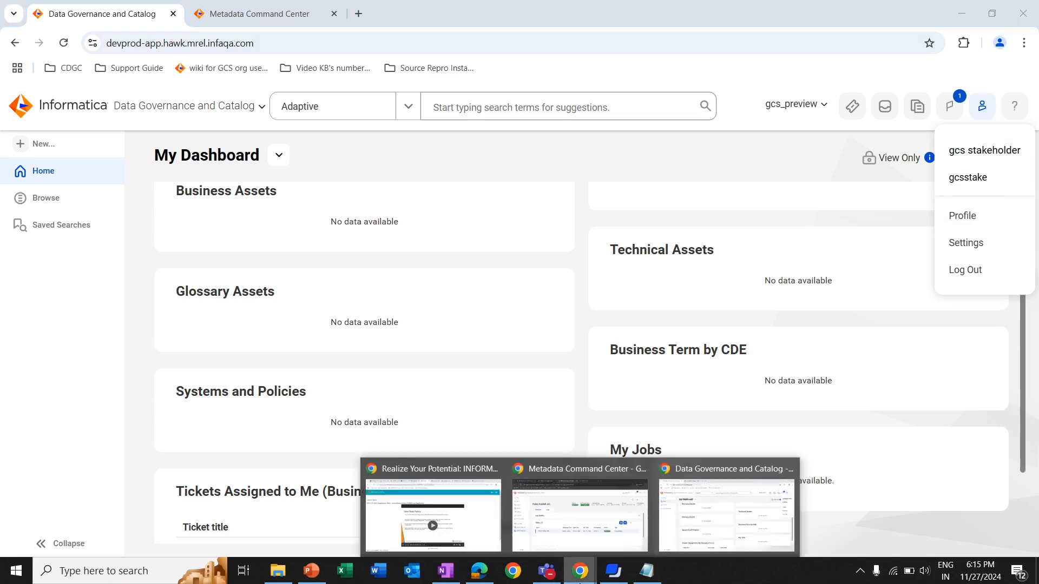
click(584, 541)
click(54, 343)
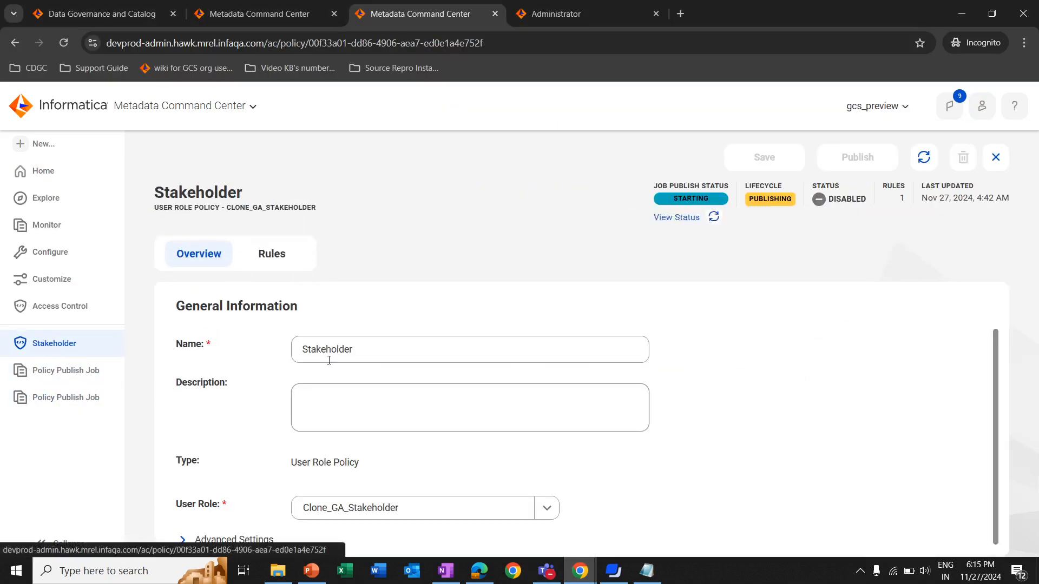
click(925, 159)
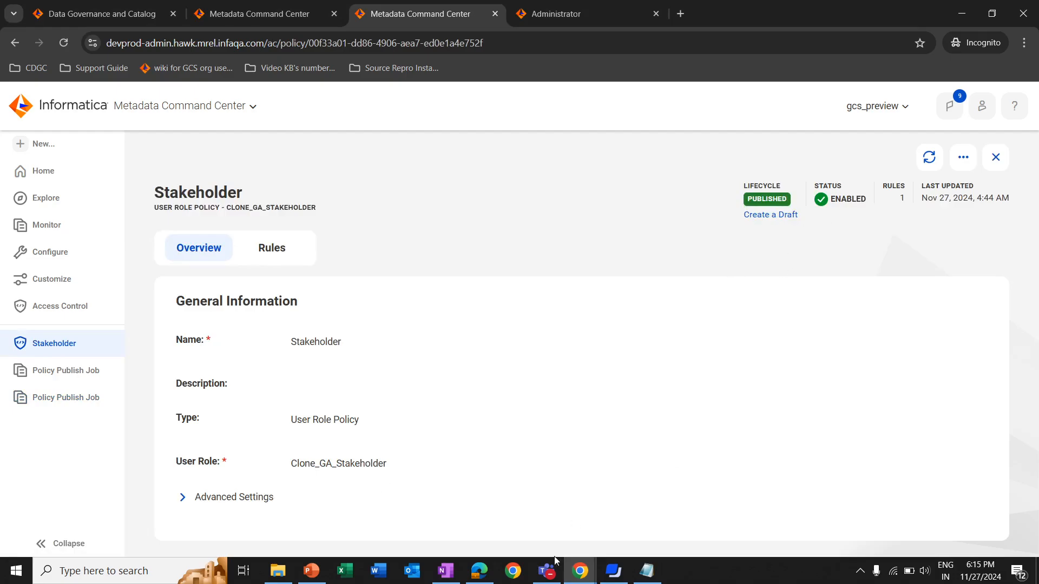
Switch to the stakeholder user's Data Governance and Catalog window, reload the dashboard and check its assets and the signed-in account
mouse_move(580, 571)
click(703, 497)
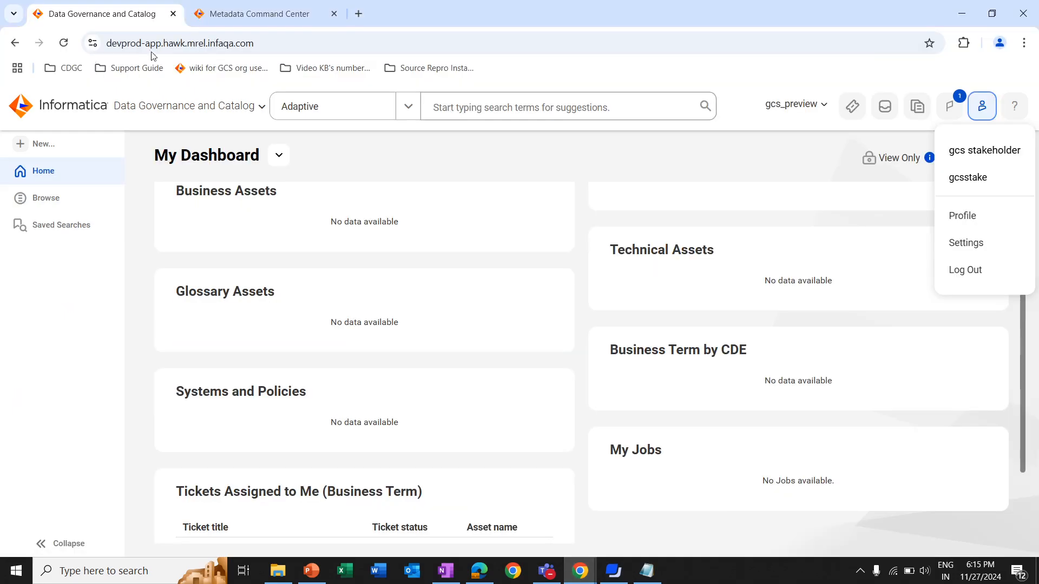
click(64, 43)
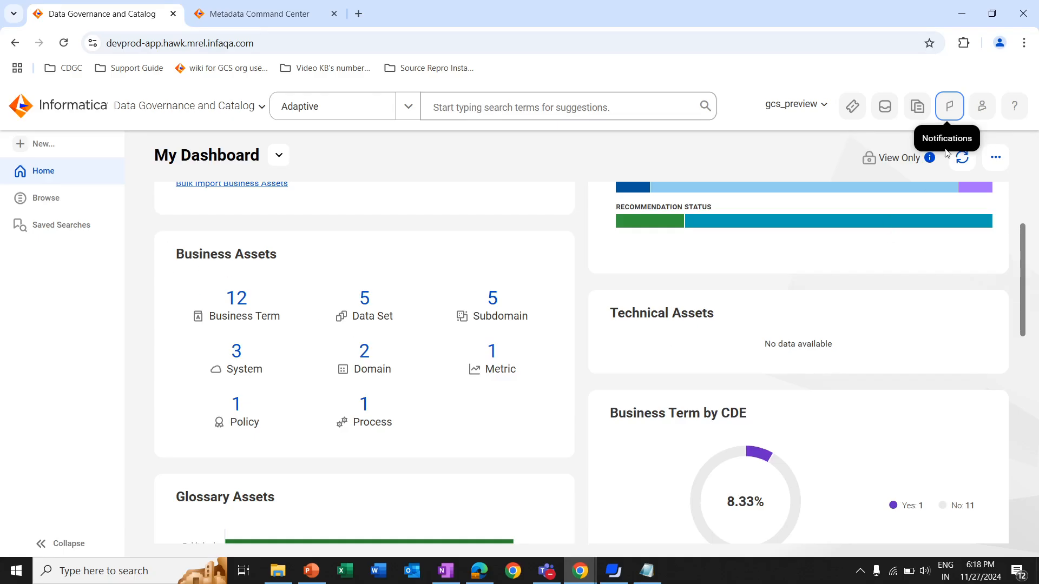
click(983, 111)
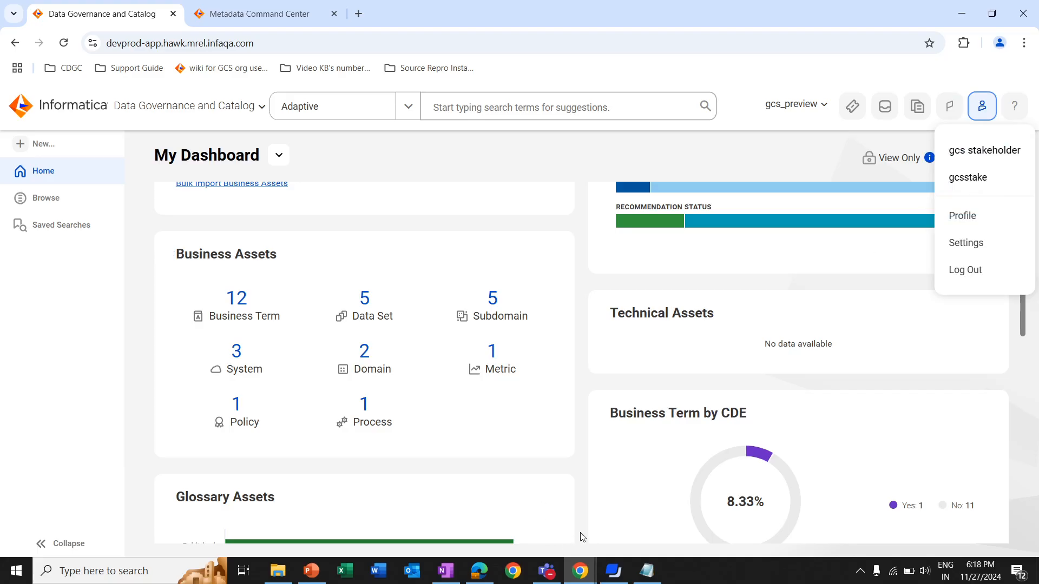
Switch to Metadata Command Center in Edge, check the signed-in account and filter the access policies by the user role Clone GA_Tech
click(480, 572)
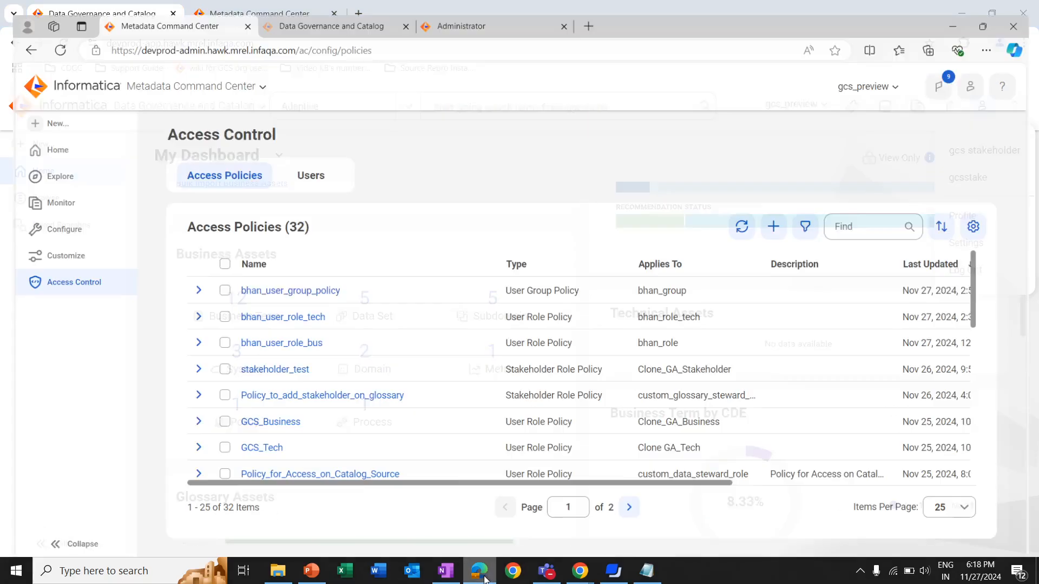
click(979, 73)
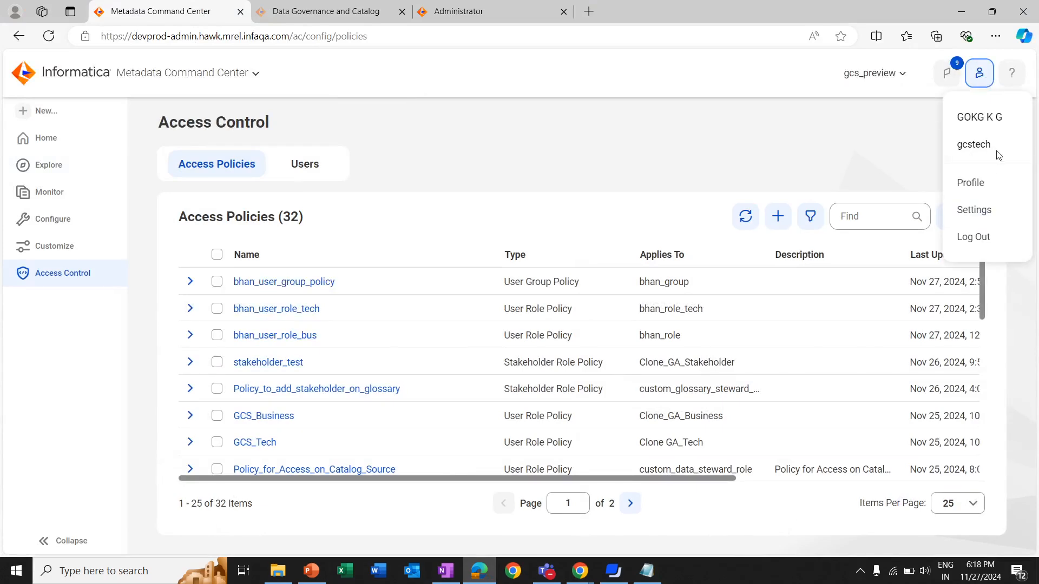
click(810, 216)
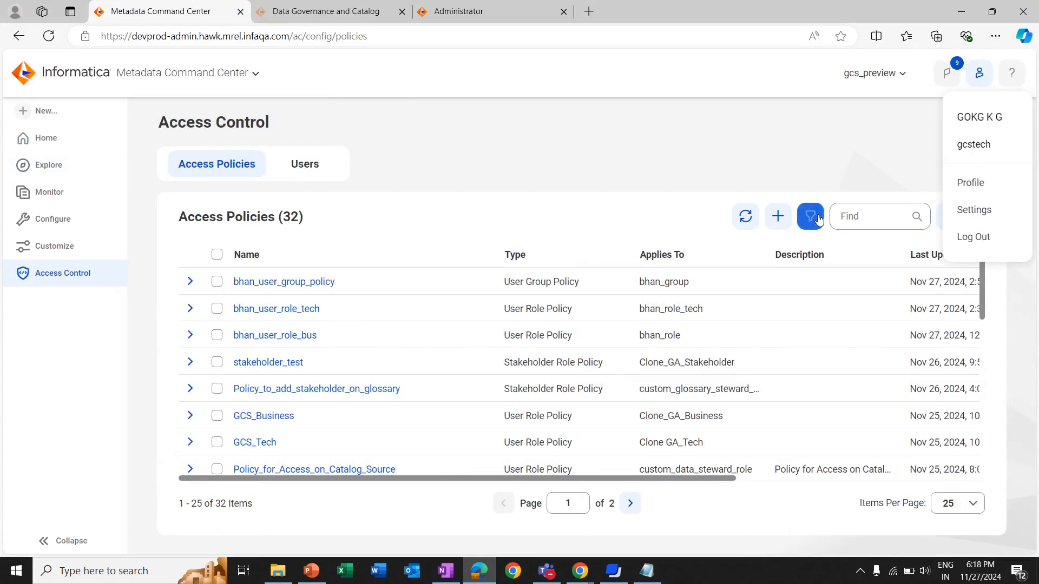
click(201, 280)
click(309, 303)
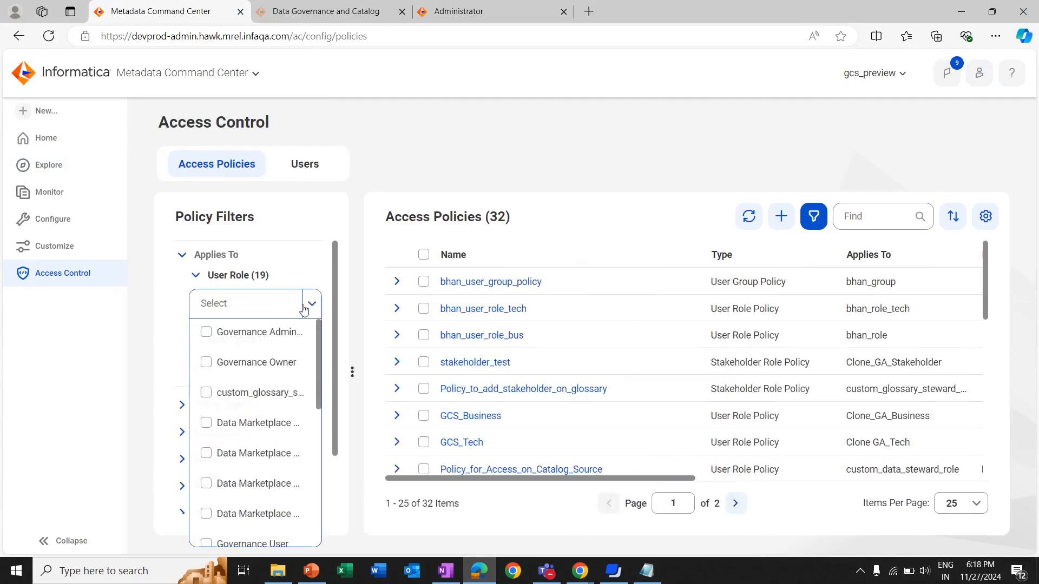
scroll(277, 382, down, 4)
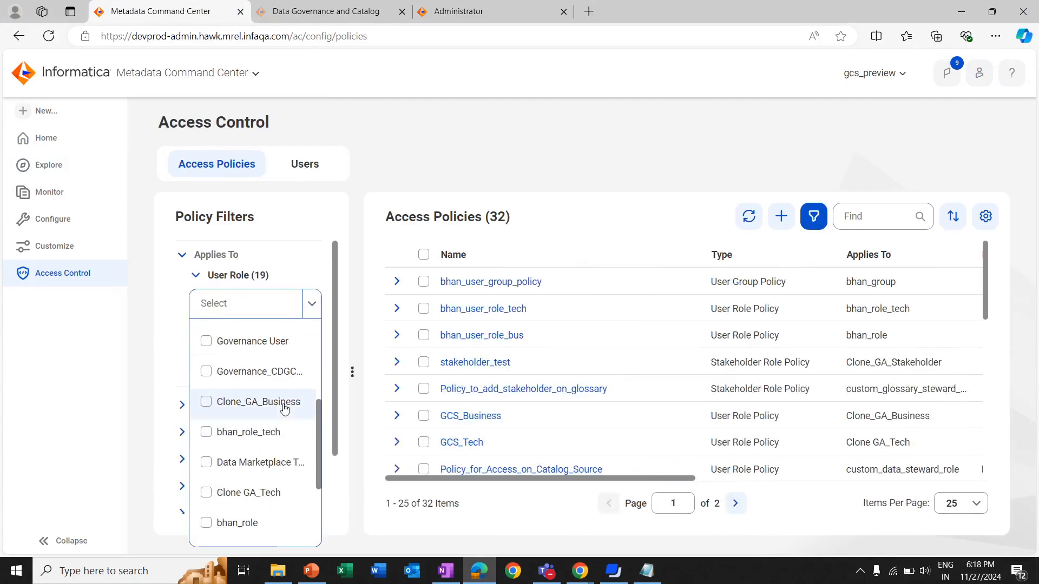
click(263, 493)
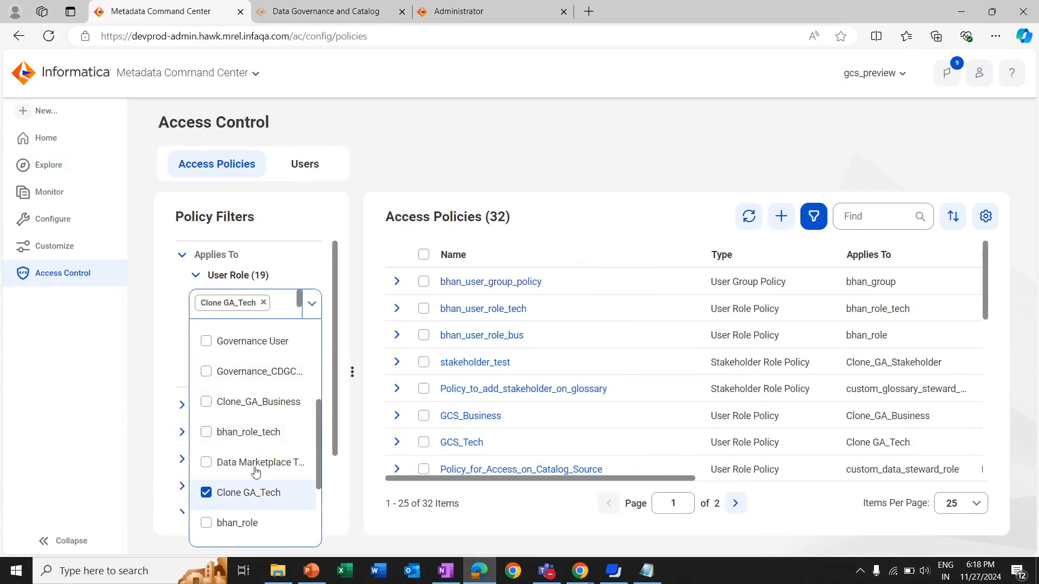
click(478, 192)
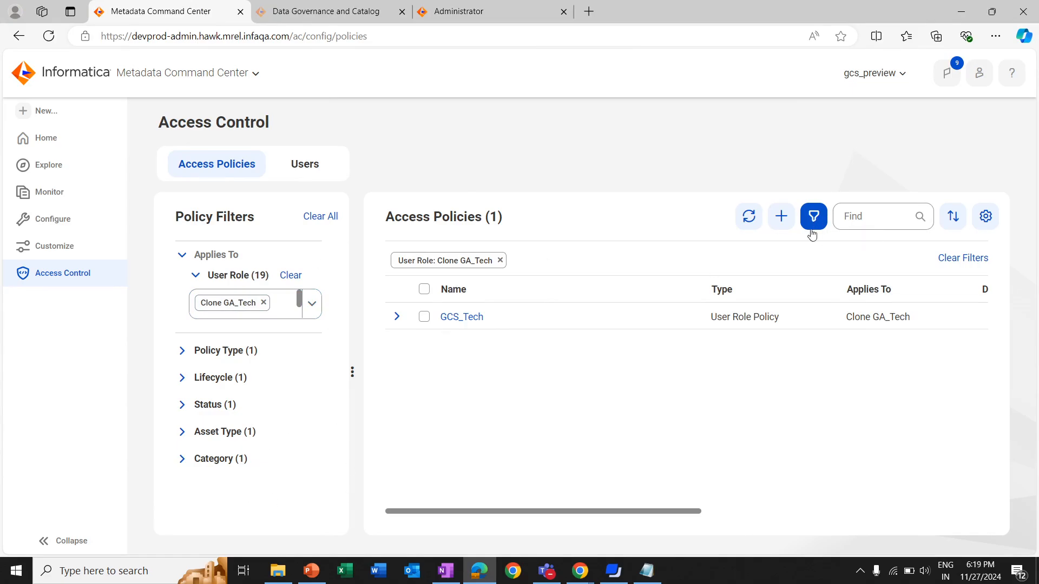
Open the GCS_Tech policy and examine its rule's asset type condition and permissions, along with the signed-in account
click(462, 318)
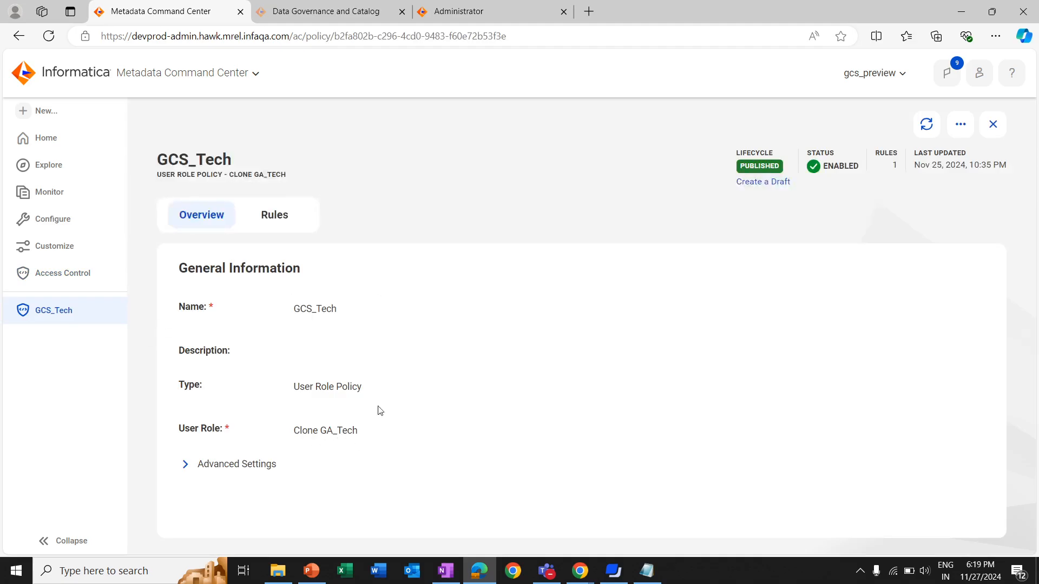
click(267, 222)
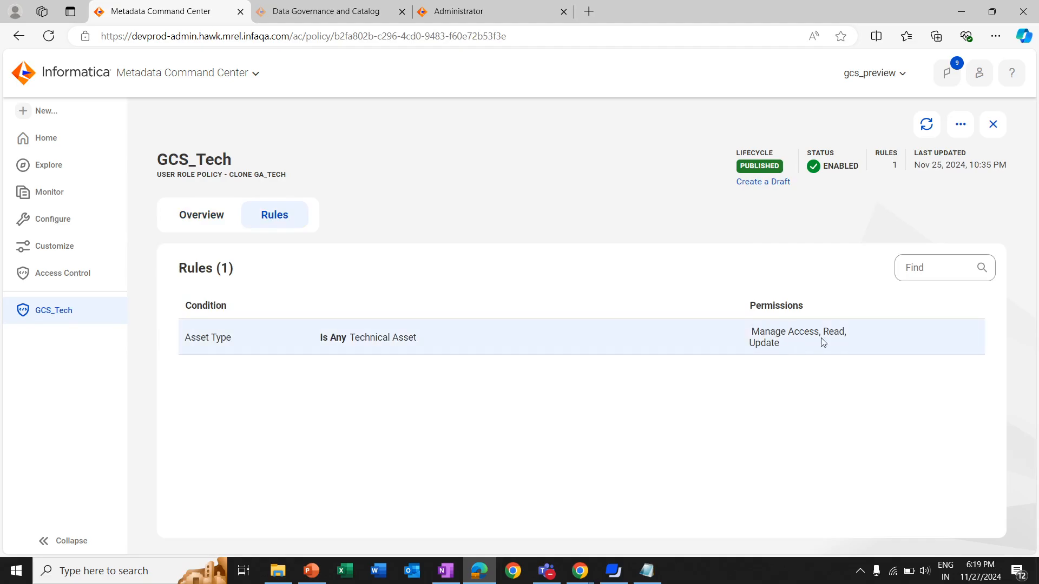
click(979, 72)
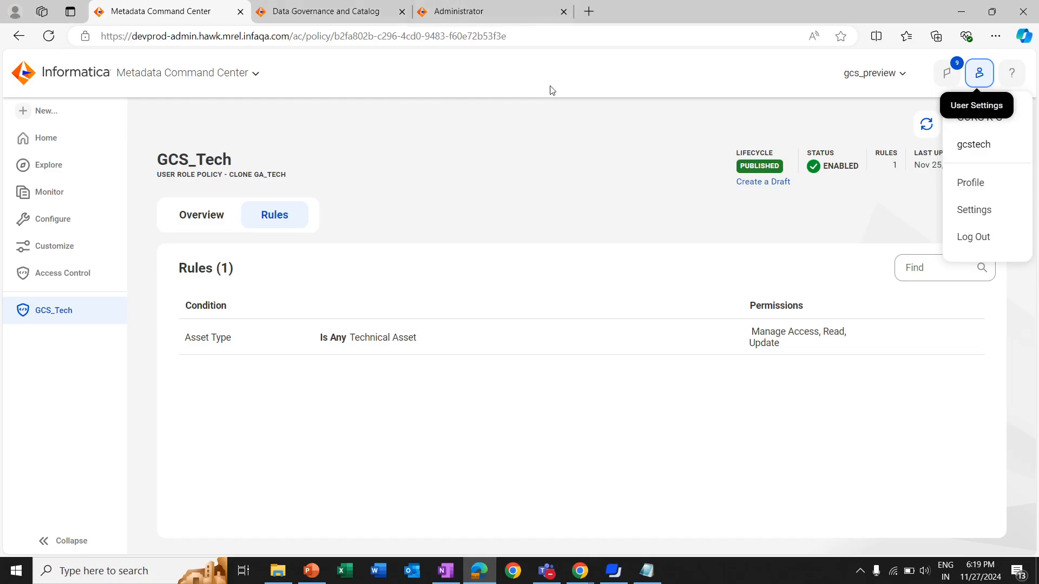
Switch to the technical user's Data Governance and Catalog dashboard and examine its account, technical assets and organization details
click(330, 12)
click(979, 73)
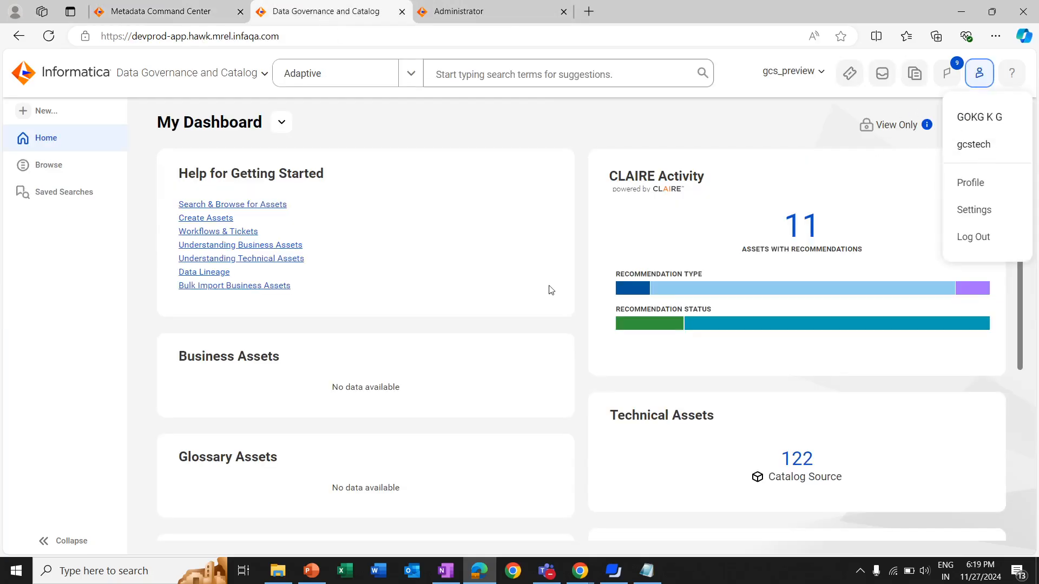
scroll(749, 229, down, 1)
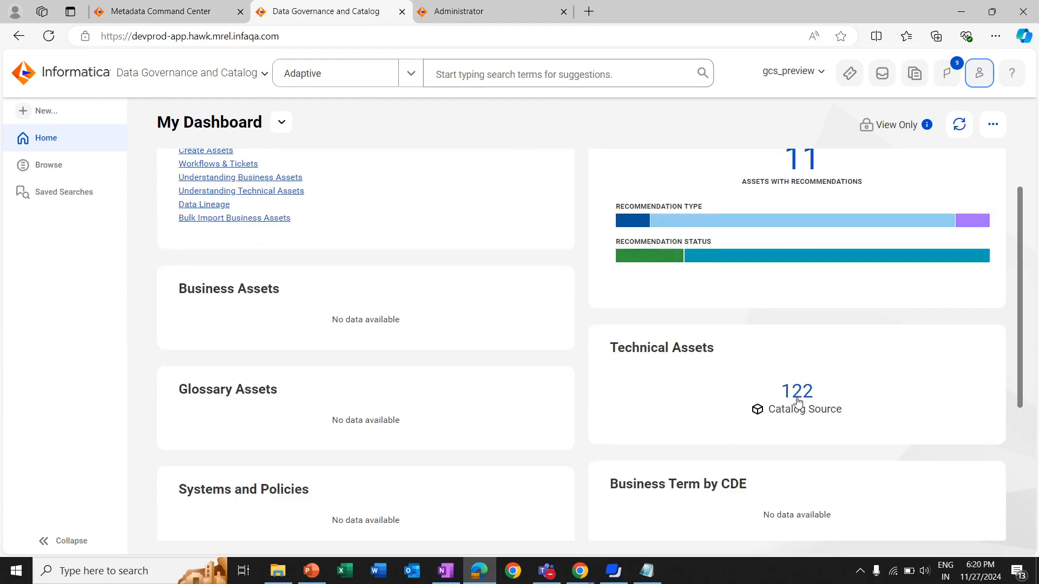
click(784, 73)
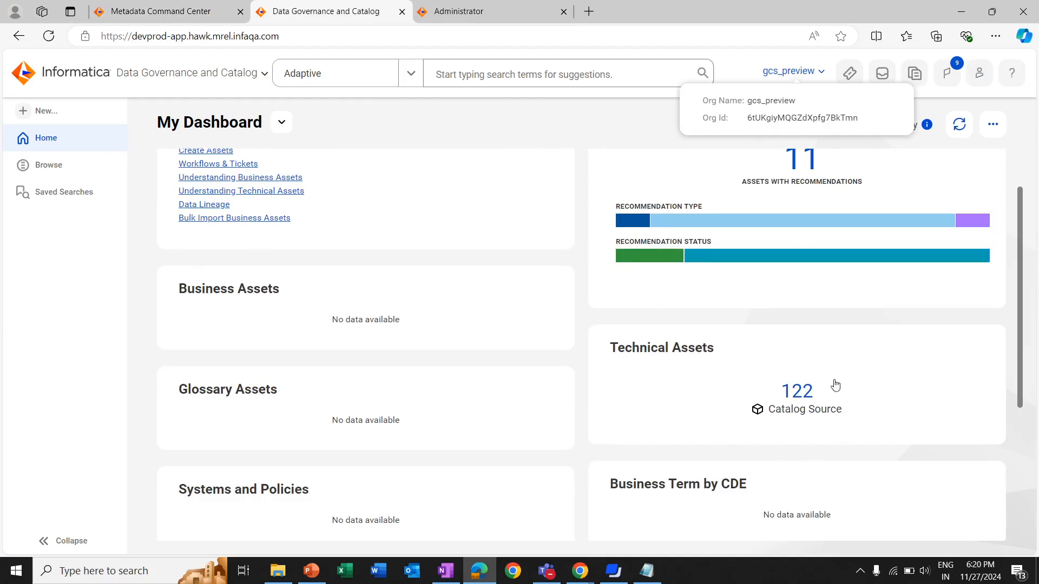
Return to the stakeholder user's Data Governance and Catalog window in Chrome and show the organization details for comparison
click(582, 574)
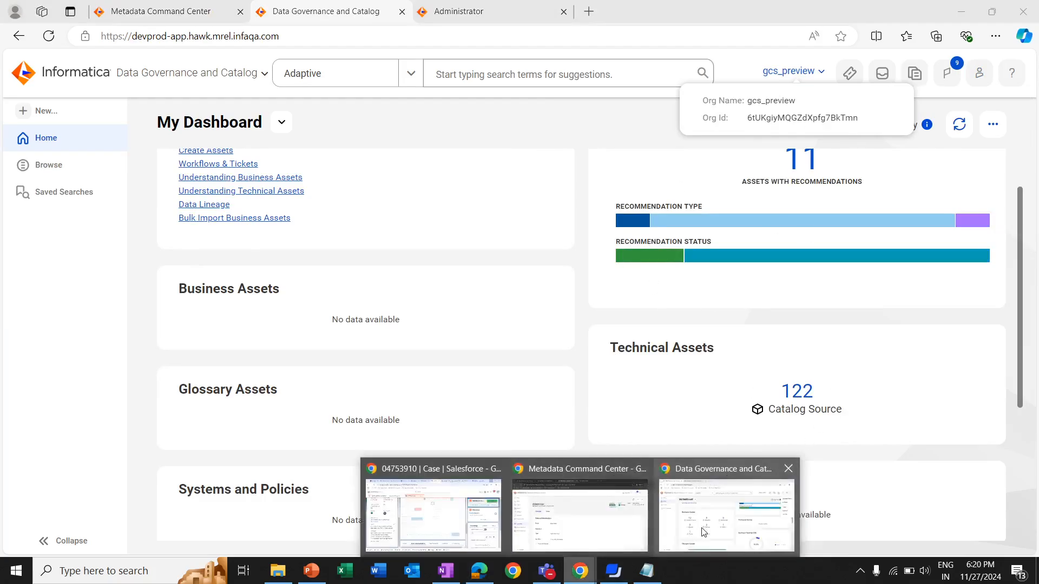
click(727, 506)
click(817, 112)
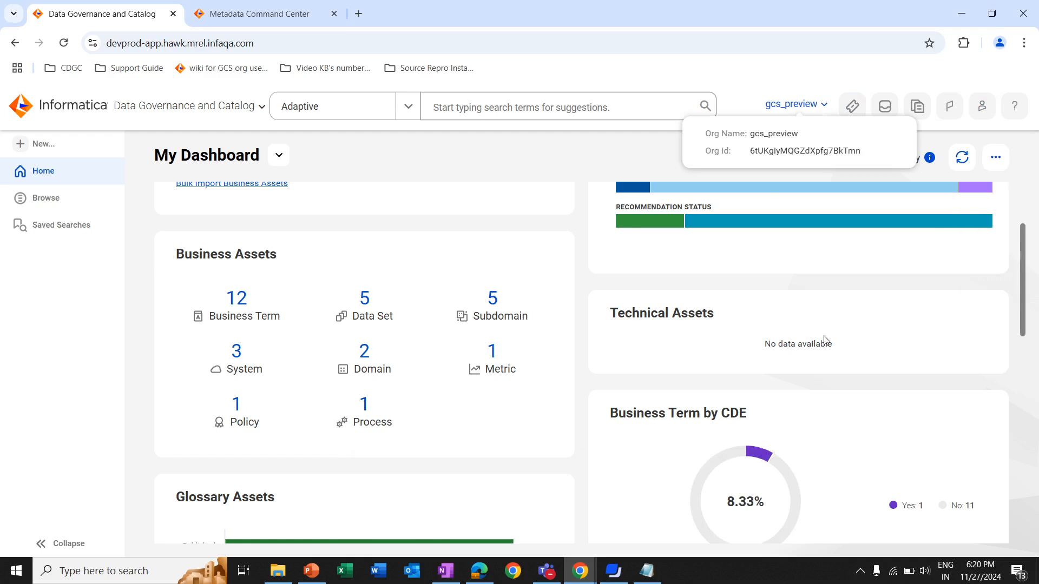
List the business terms from the Business Assets dashboard widget and open the Alphabet term
click(236, 305)
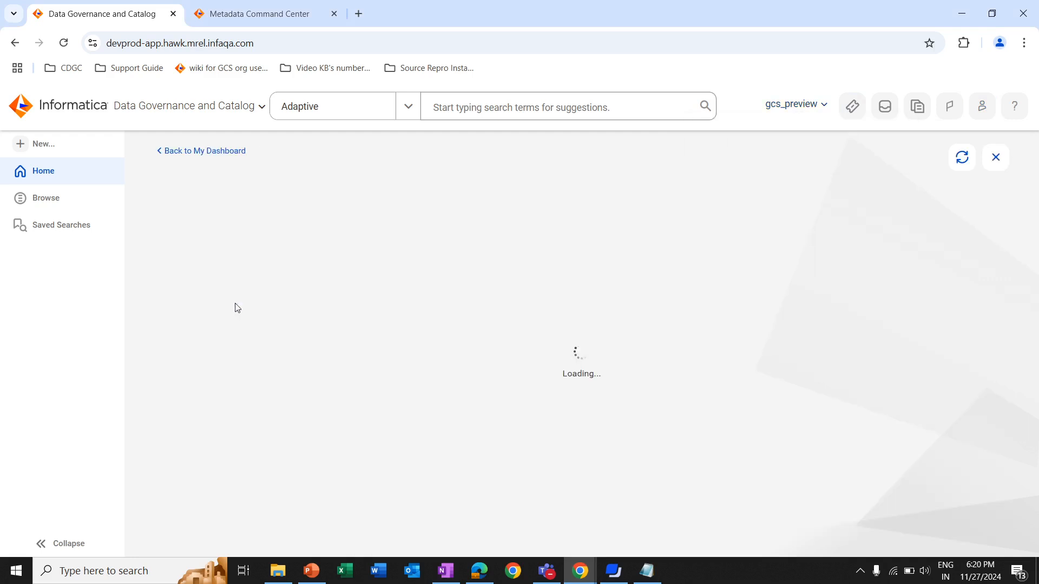
scroll(610, 359, down, 3)
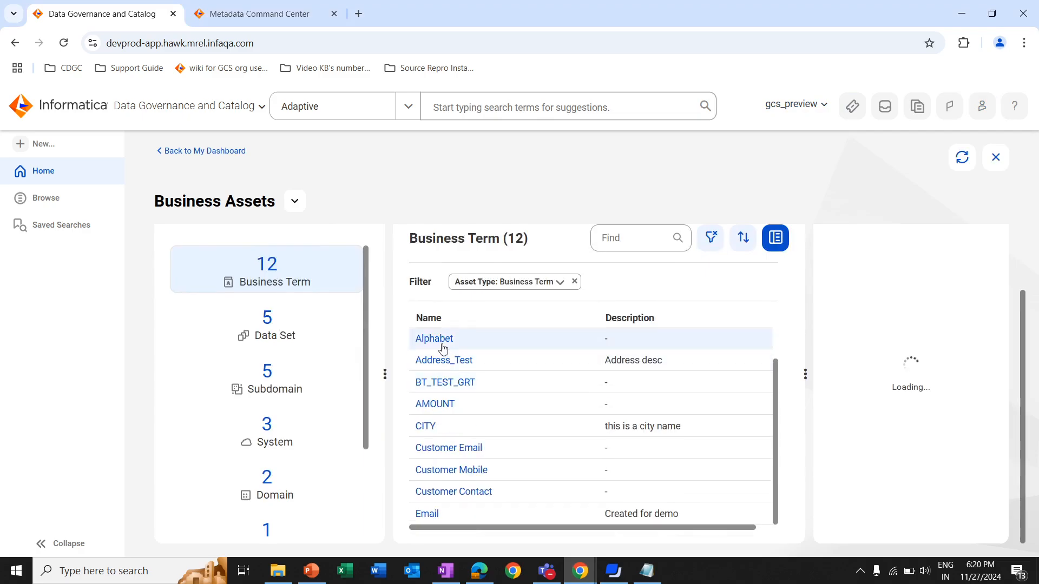
click(443, 345)
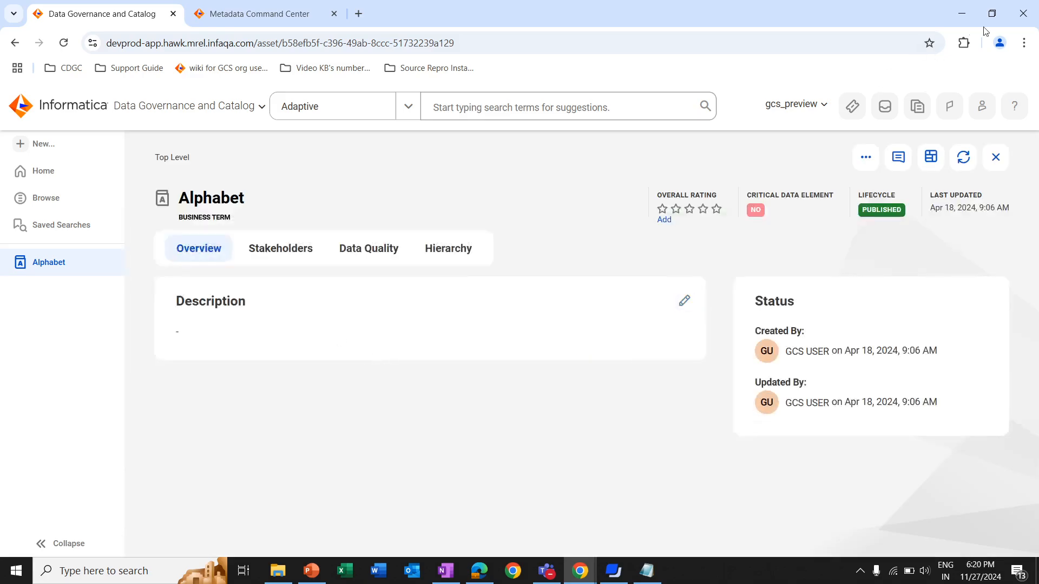
In the administrator's Metadata Command Center window, start a new user group policy for the CDG Admins group and name it Test
click(579, 573)
click(587, 528)
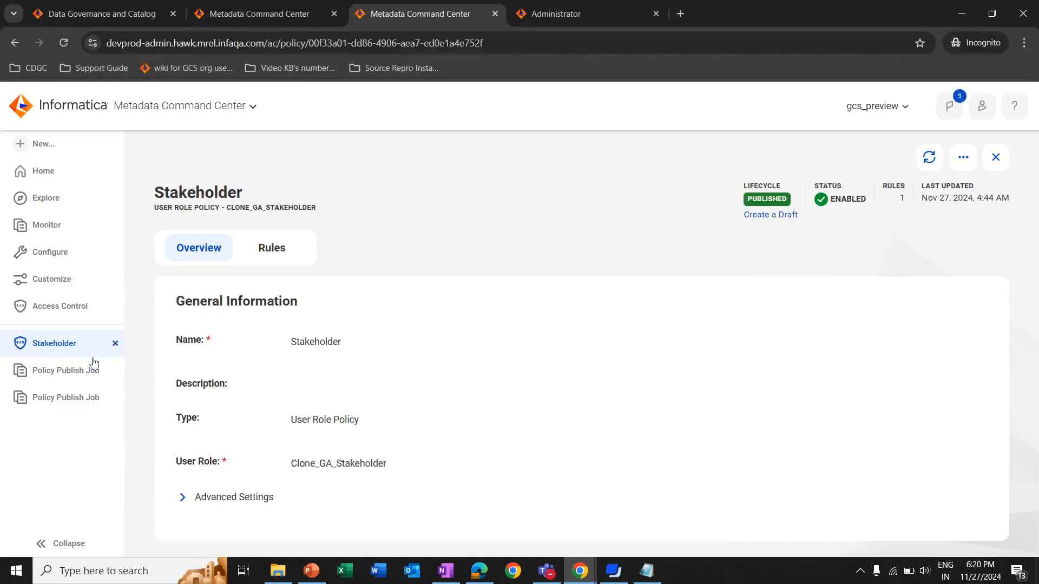
click(61, 319)
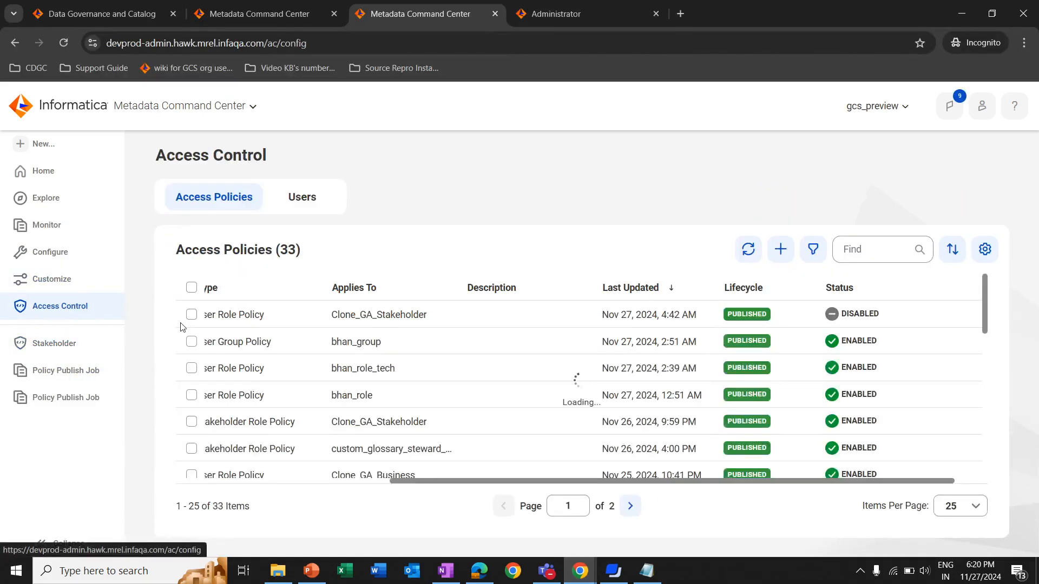
click(783, 253)
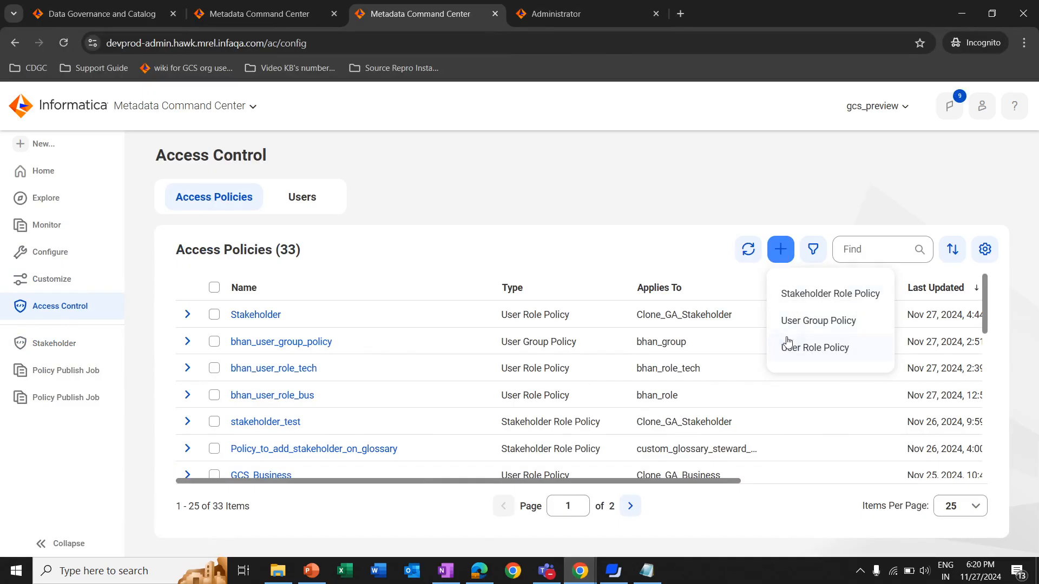
click(831, 332)
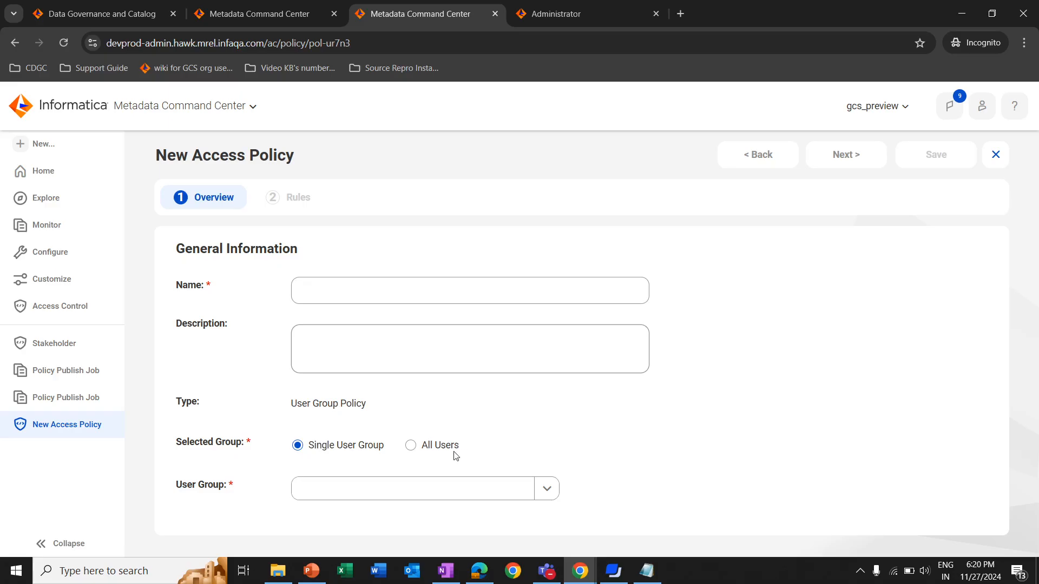
click(544, 489)
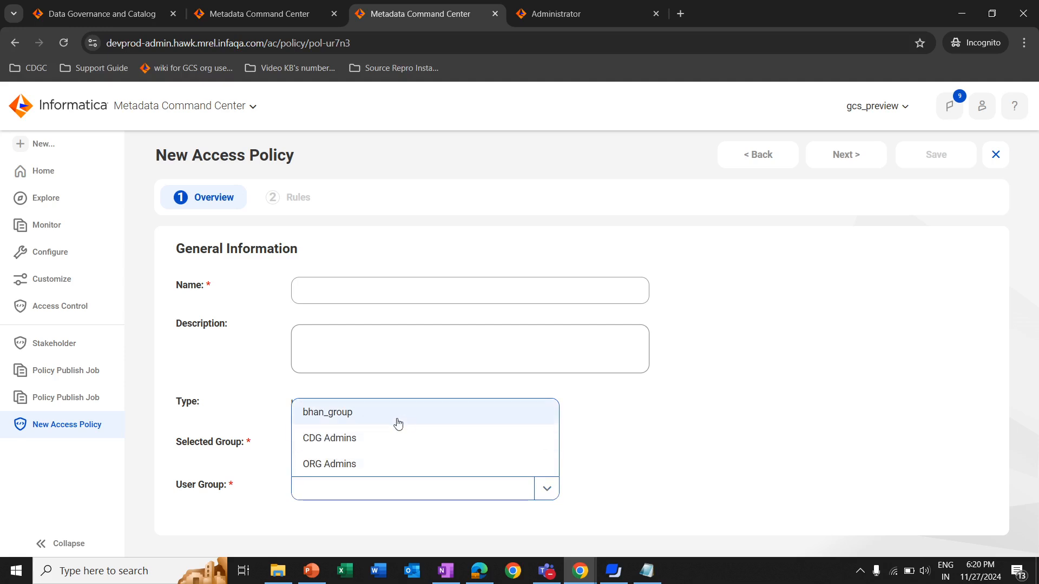
click(399, 449)
click(349, 291)
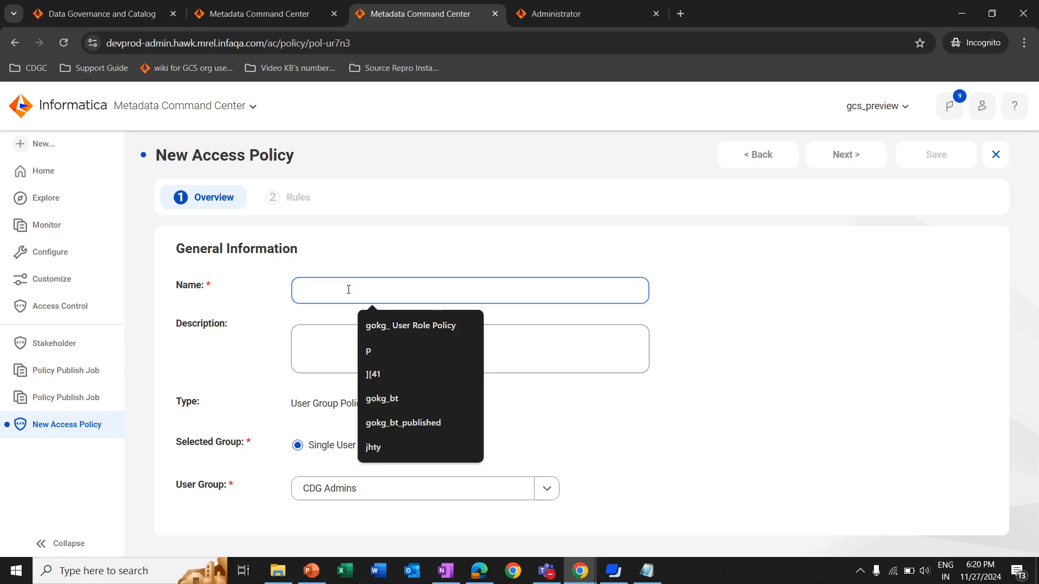
text(Test)
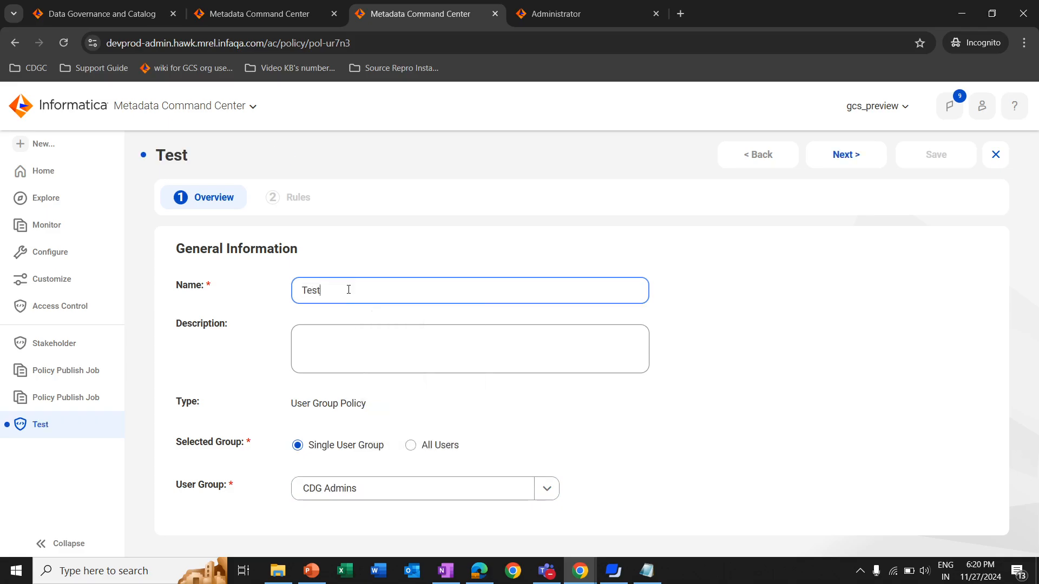
Start a rule for the CDG Admins group policy, list the choices of an Attribute Groups condition, and delete that condition
click(855, 156)
click(985, 252)
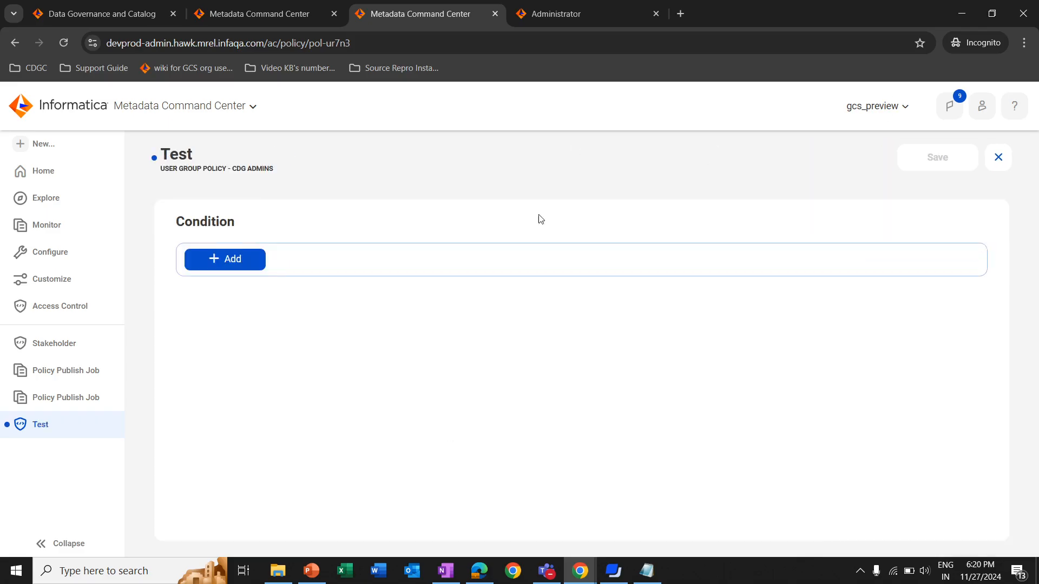
click(243, 262)
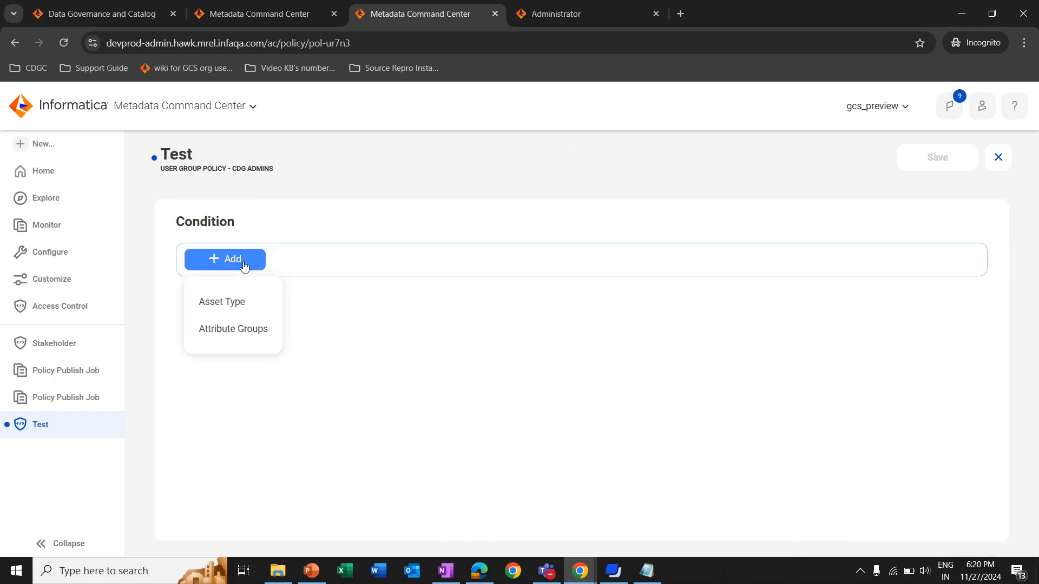
click(231, 328)
click(339, 269)
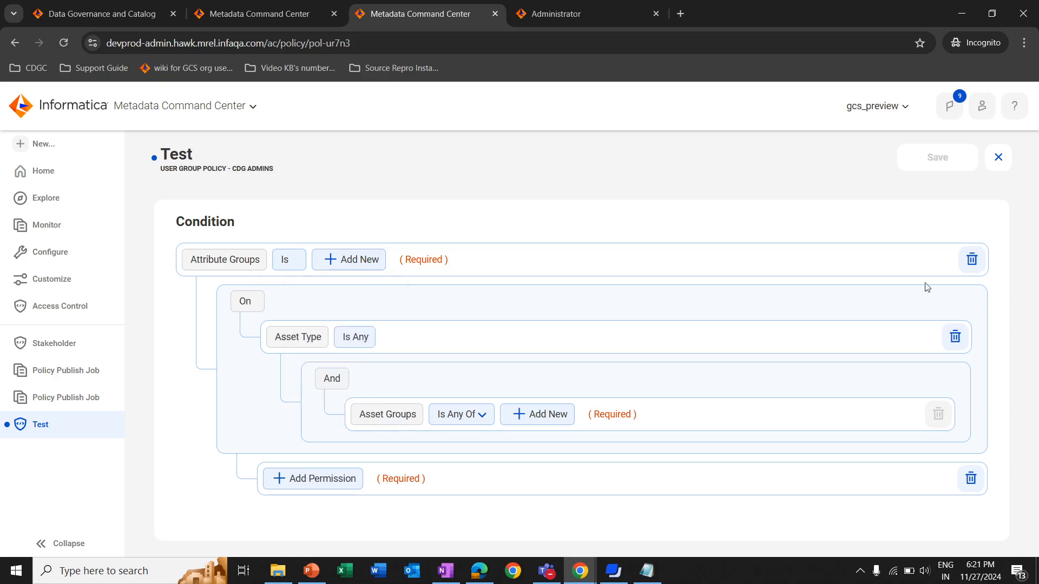
click(971, 259)
Add an Asset Type condition to the group policy's rule and list the permissions it can grant
click(223, 260)
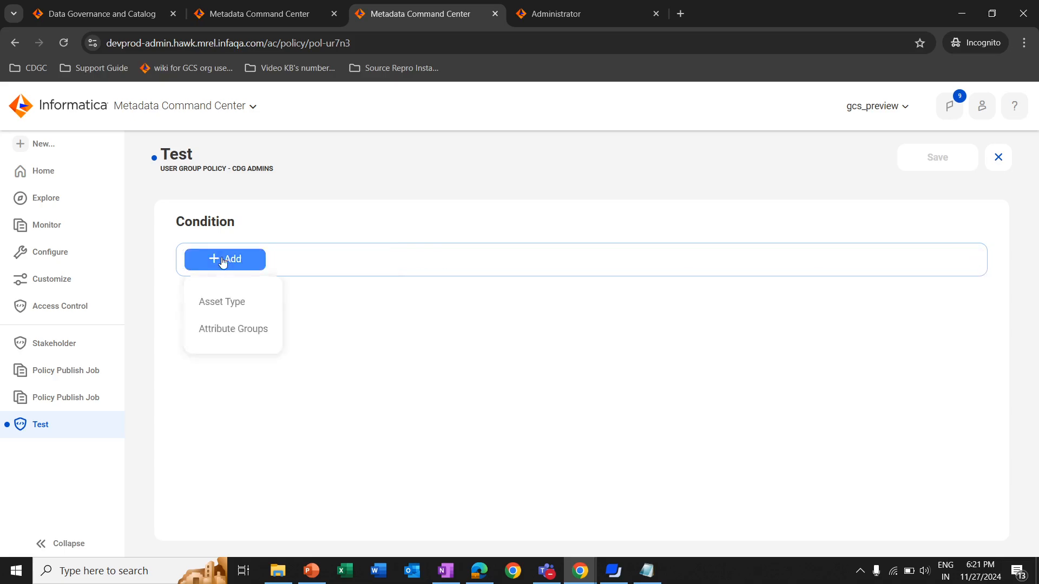
click(222, 301)
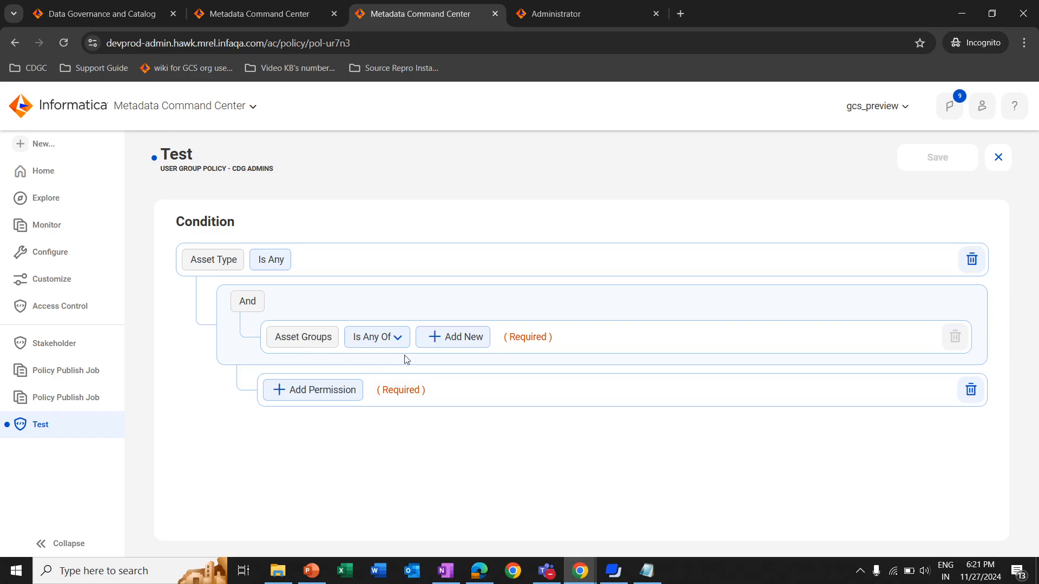
click(312, 397)
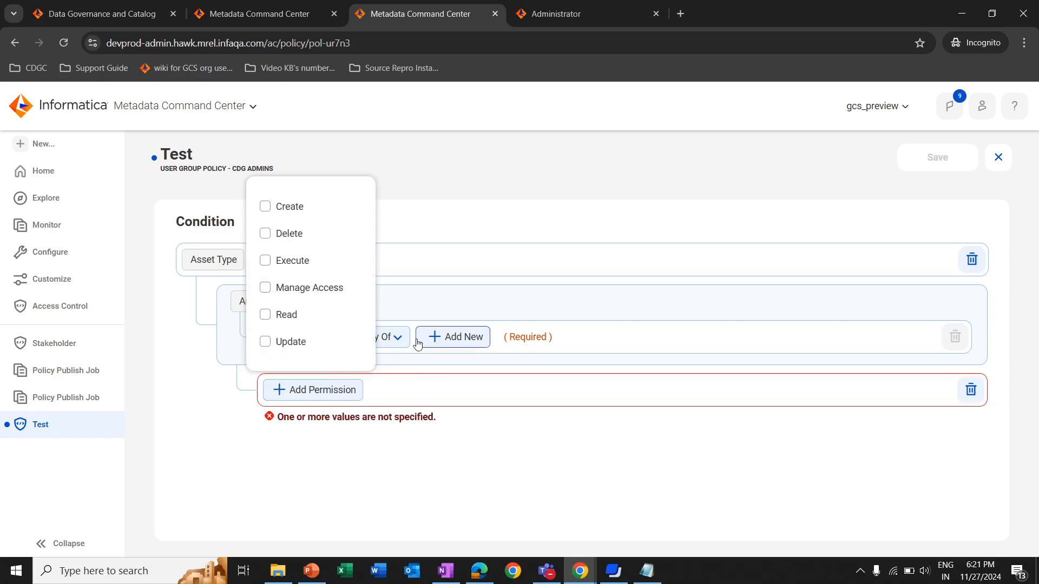
From the access control policies, start a new user role policy named Test for the Clone_GA_Business role
click(58, 344)
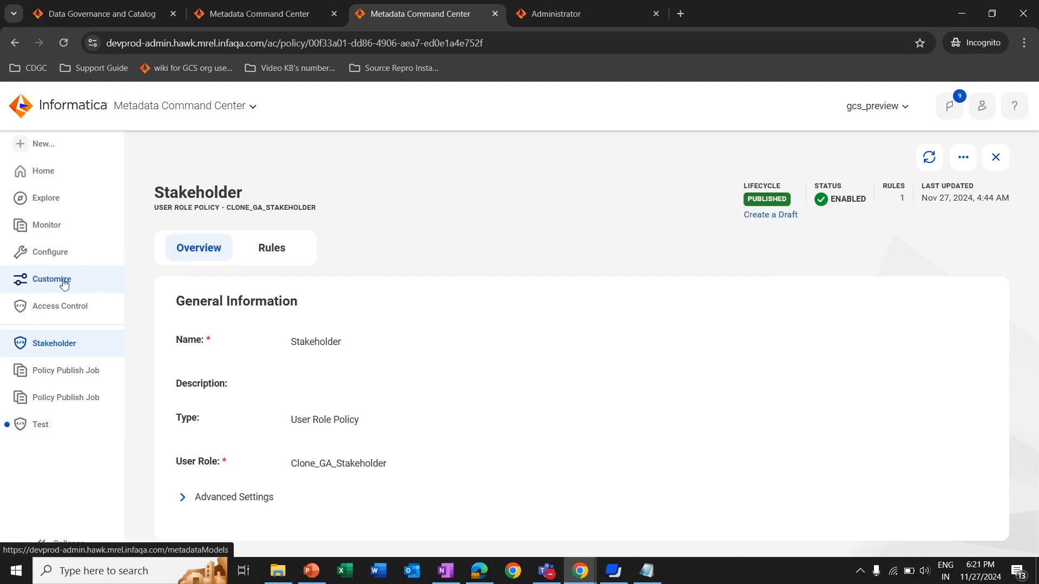
click(57, 306)
click(781, 252)
click(806, 349)
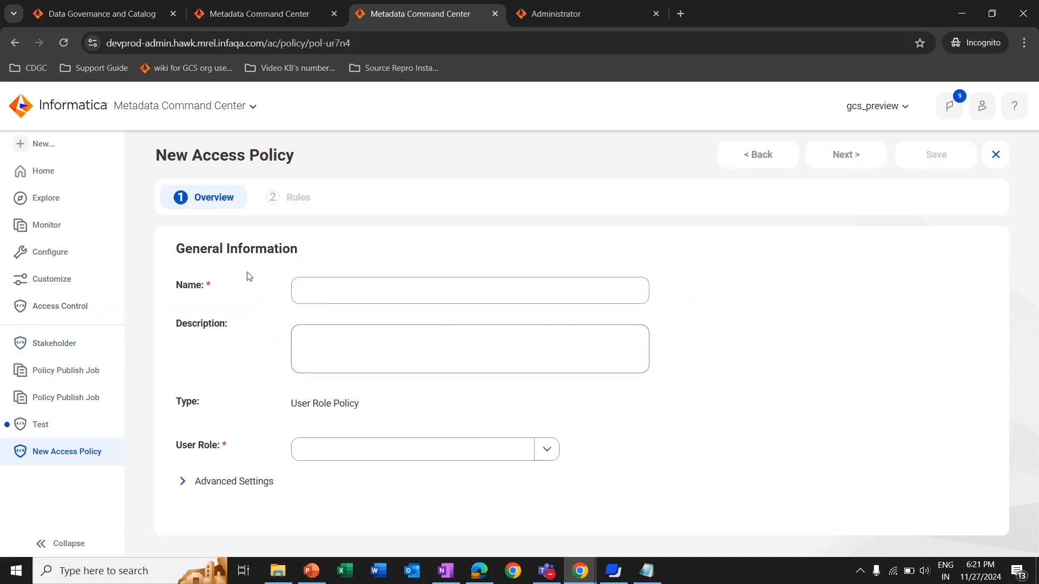
click(353, 299)
text(Test)
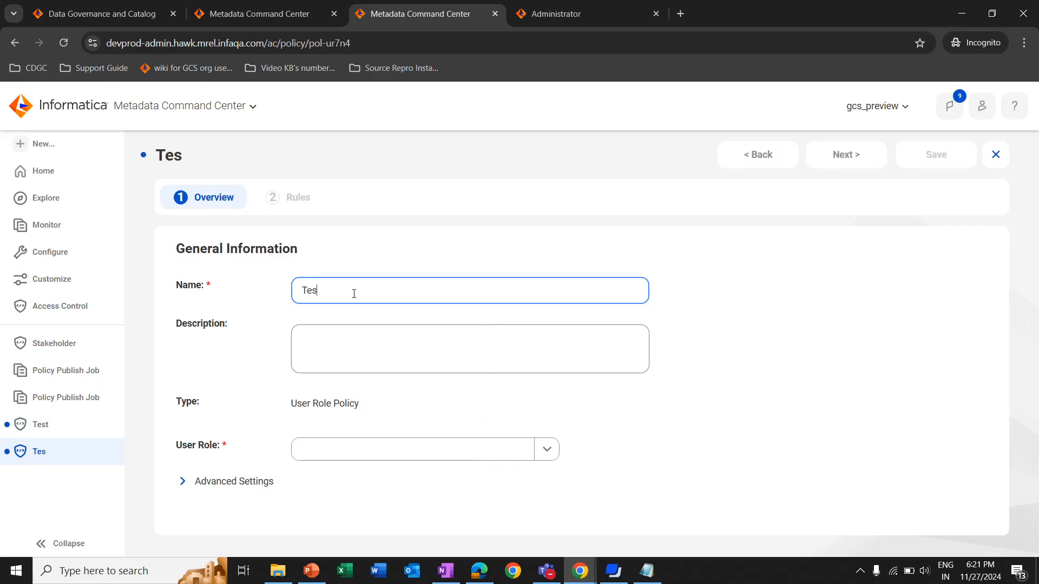
click(365, 452)
click(356, 390)
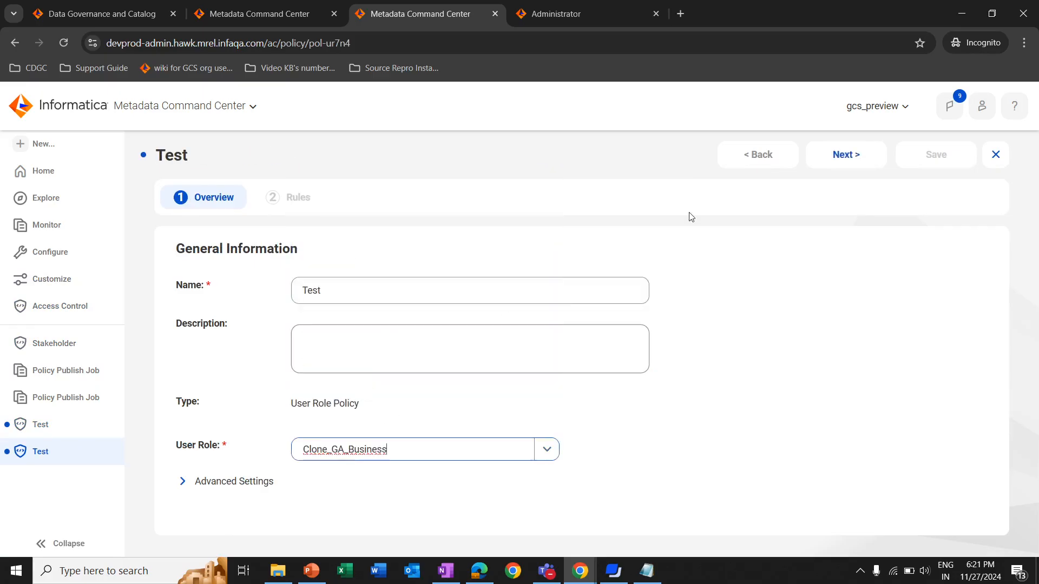
Start a rule for the role policy, view the asset types selectable in an Asset Type condition, and delete that condition
click(843, 154)
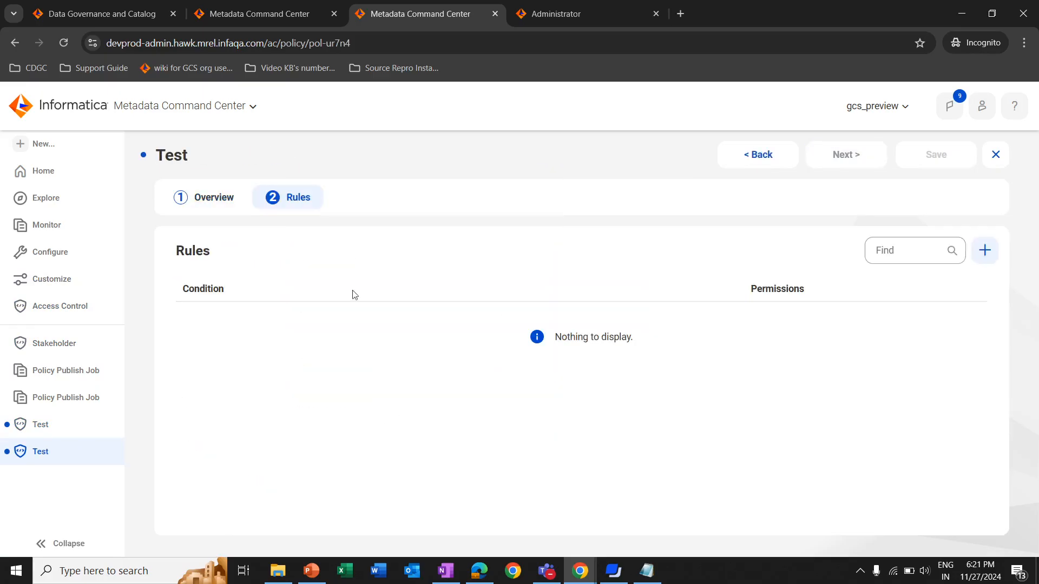
click(984, 250)
click(264, 263)
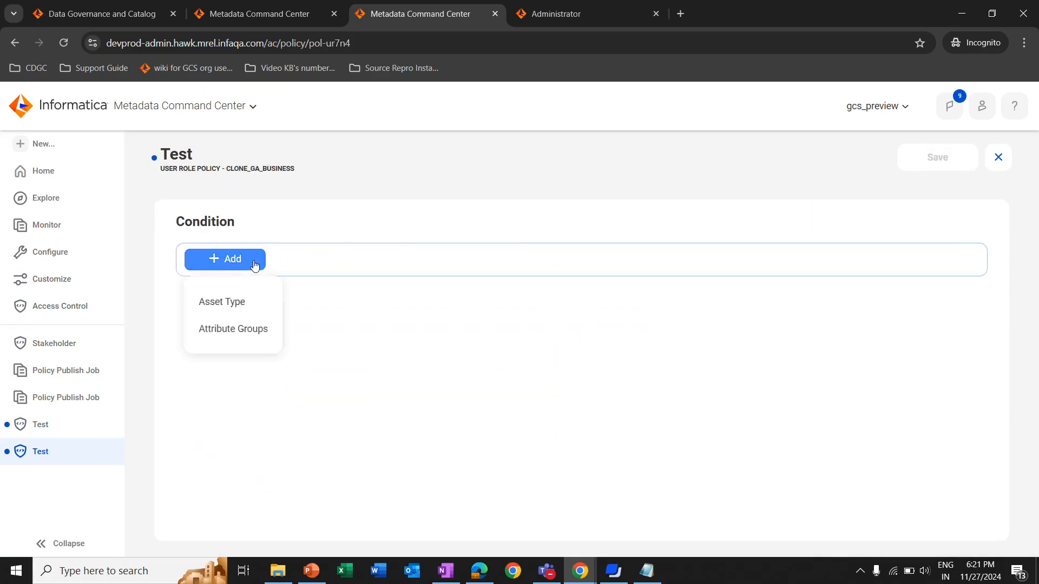
click(226, 304)
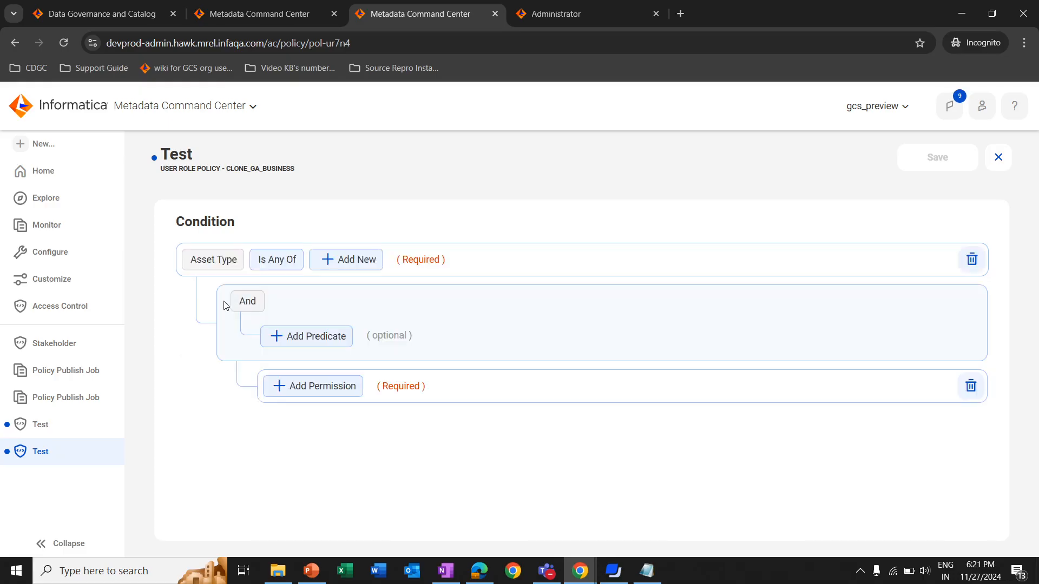
click(335, 266)
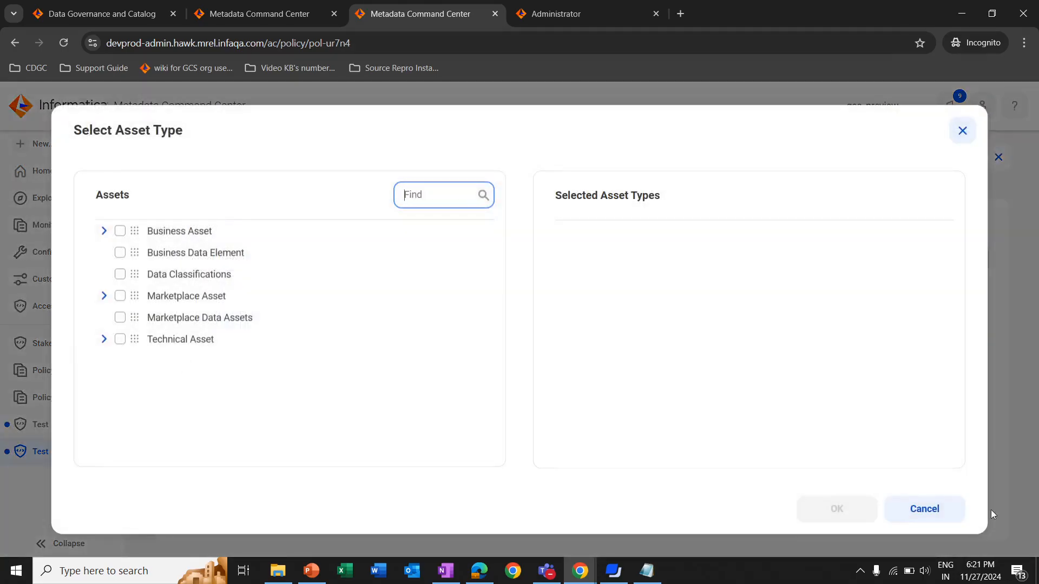
click(926, 508)
click(972, 259)
Add an Attribute Groups condition to the role policy's rule, view the selectable attribute groups, and delete the condition
click(238, 262)
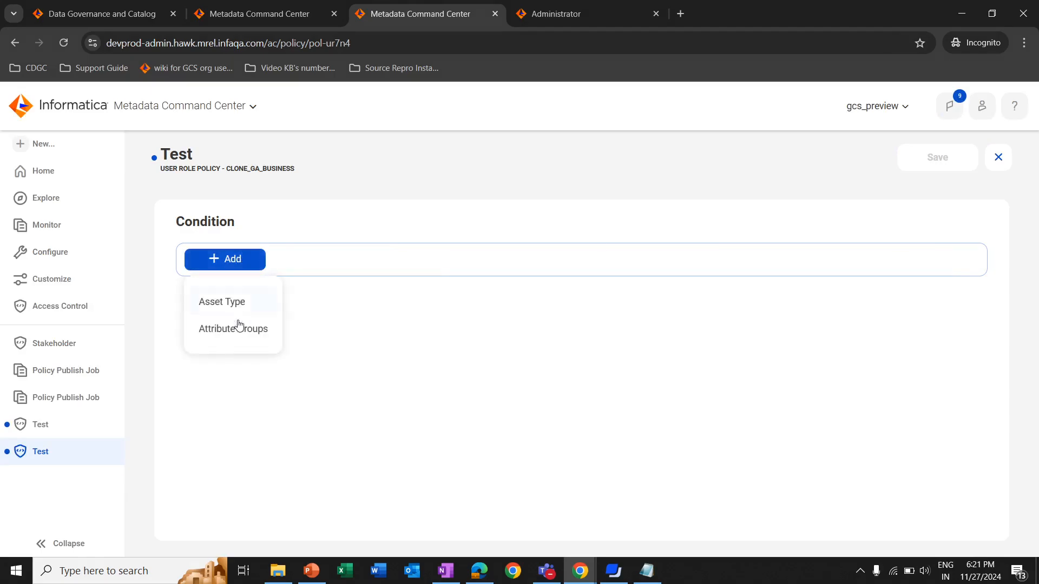
click(238, 327)
click(348, 262)
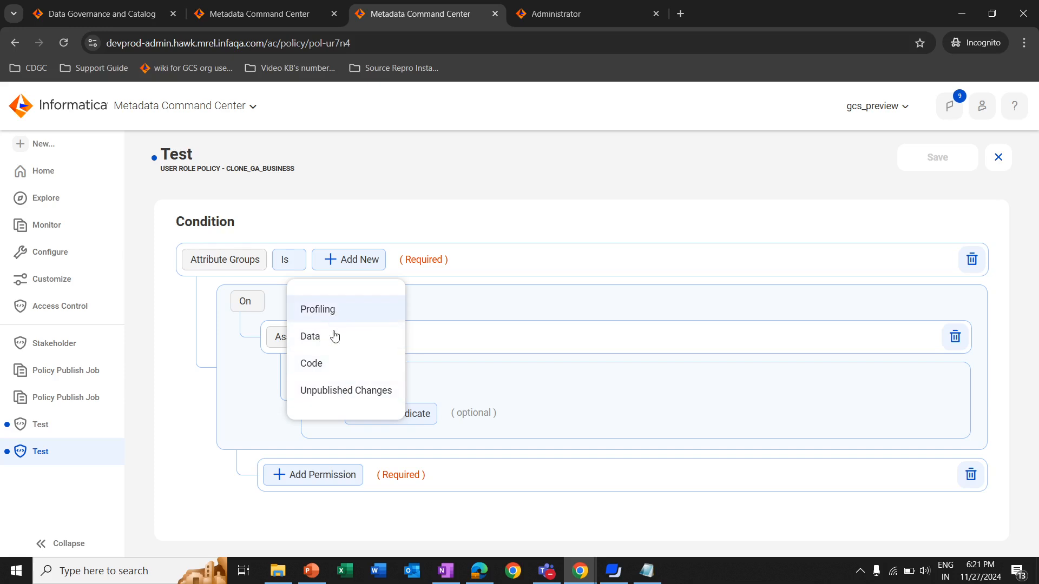
click(971, 260)
click(972, 259)
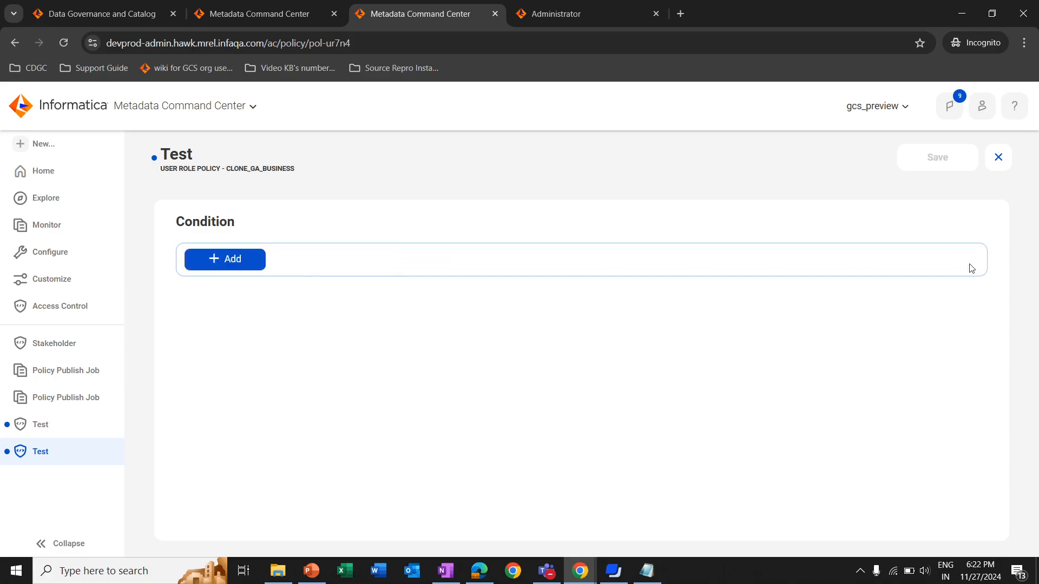
Try an Attribute Groups condition set to Code, check which permissions it offers, and discard the rule
click(217, 265)
click(225, 332)
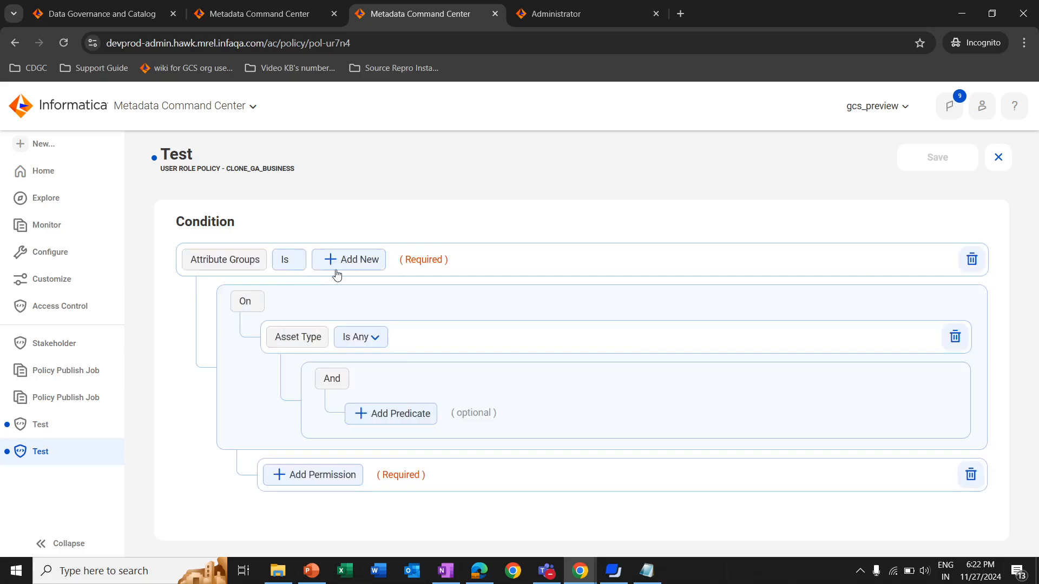
click(341, 265)
click(341, 363)
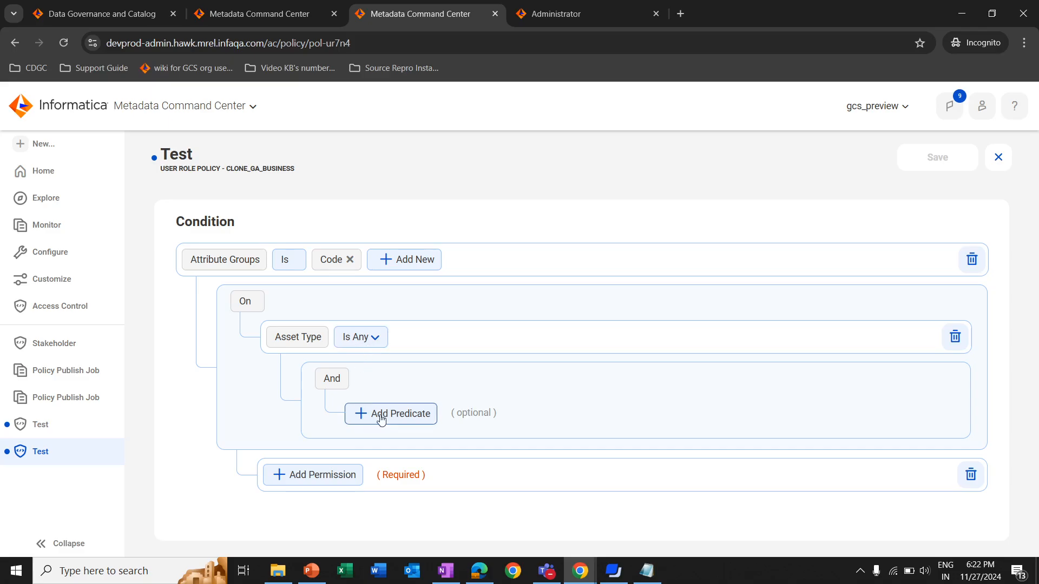
click(323, 478)
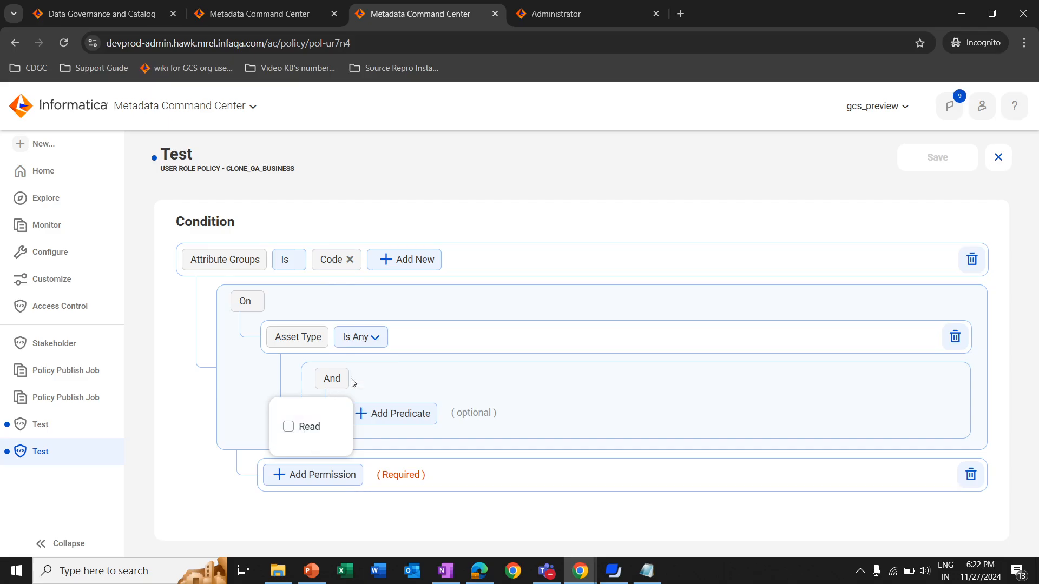
click(974, 219)
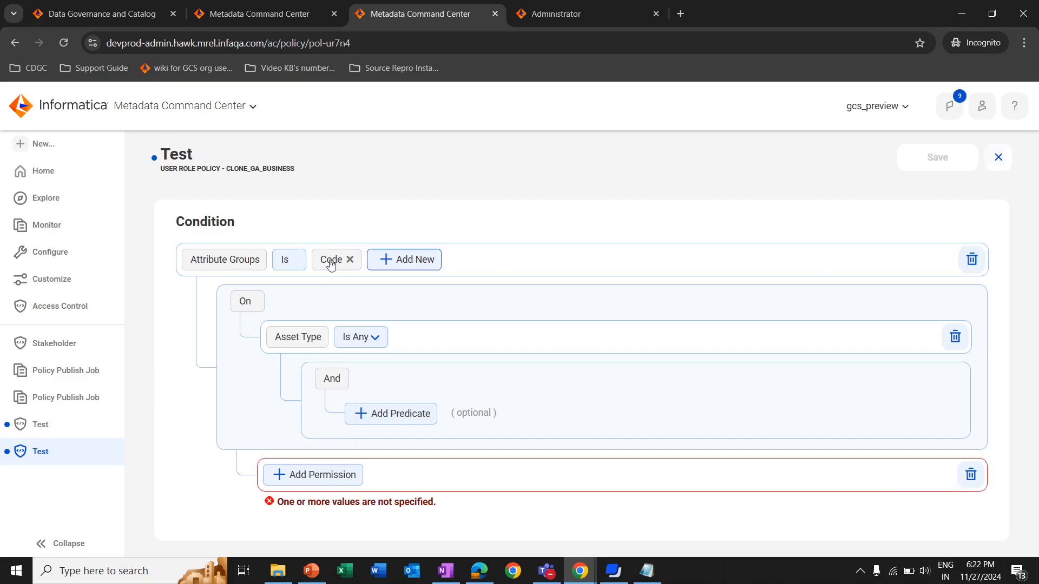
click(972, 260)
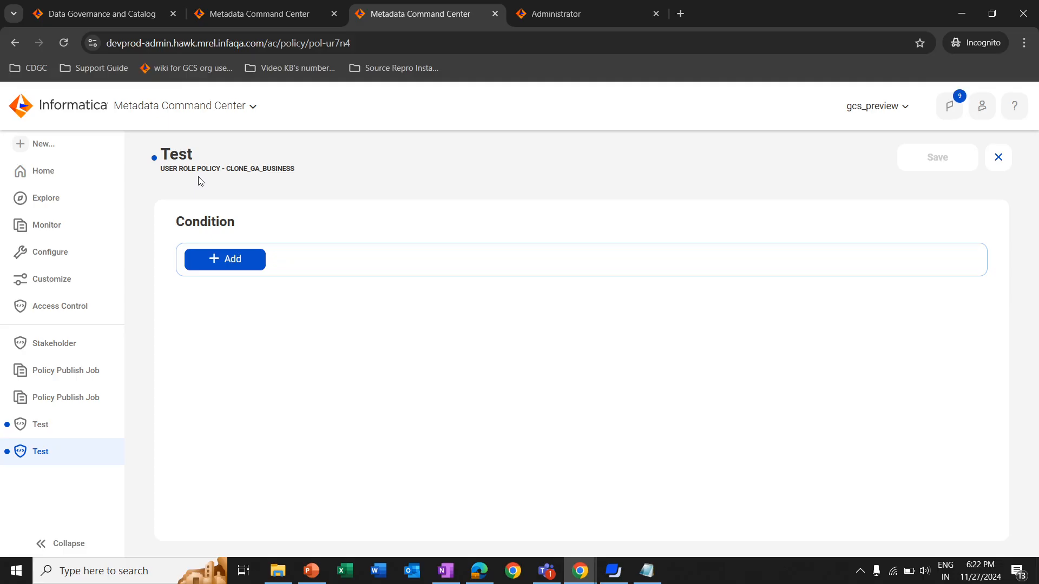
click(998, 157)
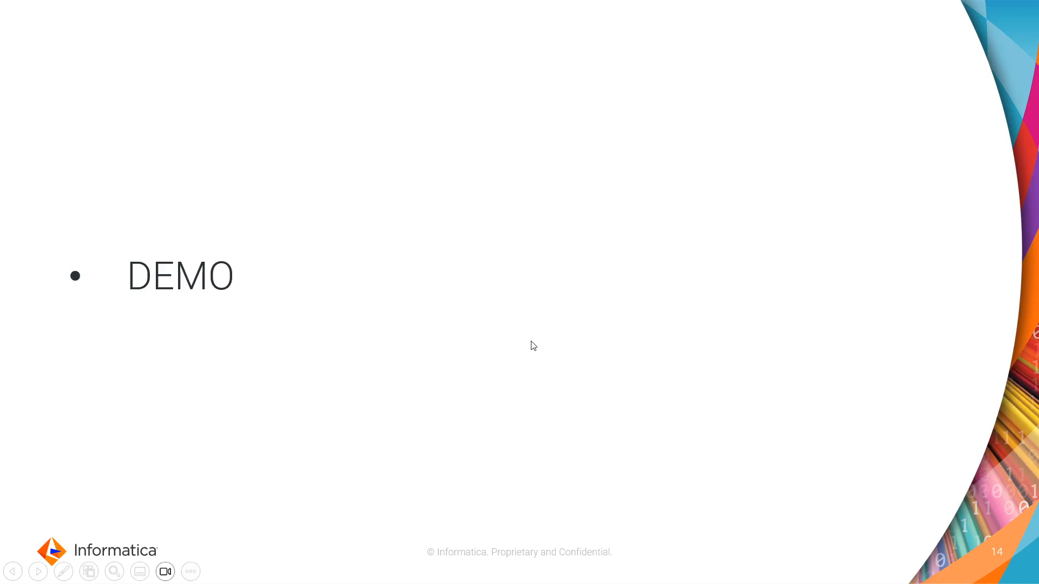
click(531, 346)
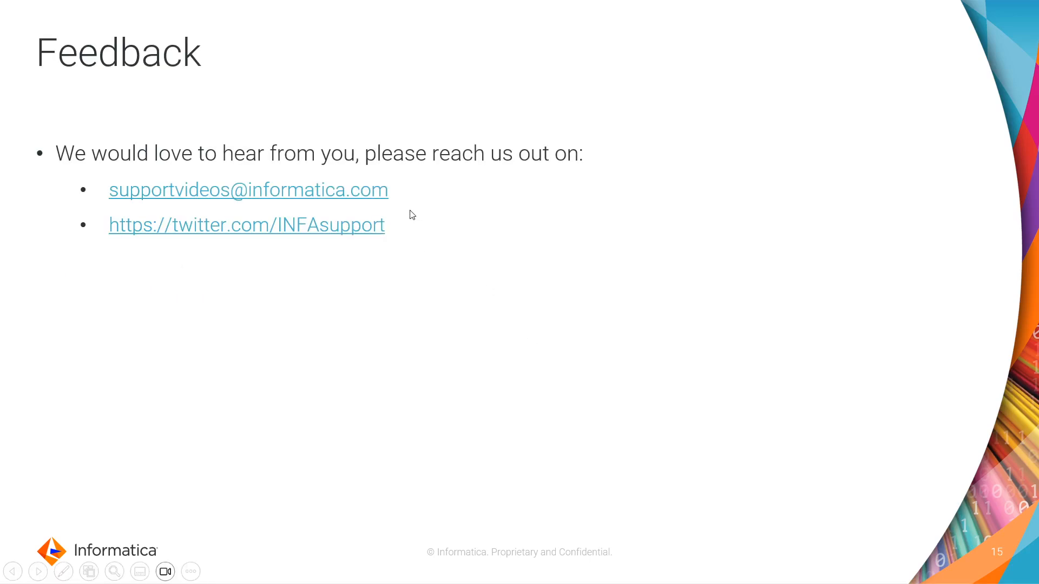
right_click(545, 179)
click(512, 204)
click(513, 208)
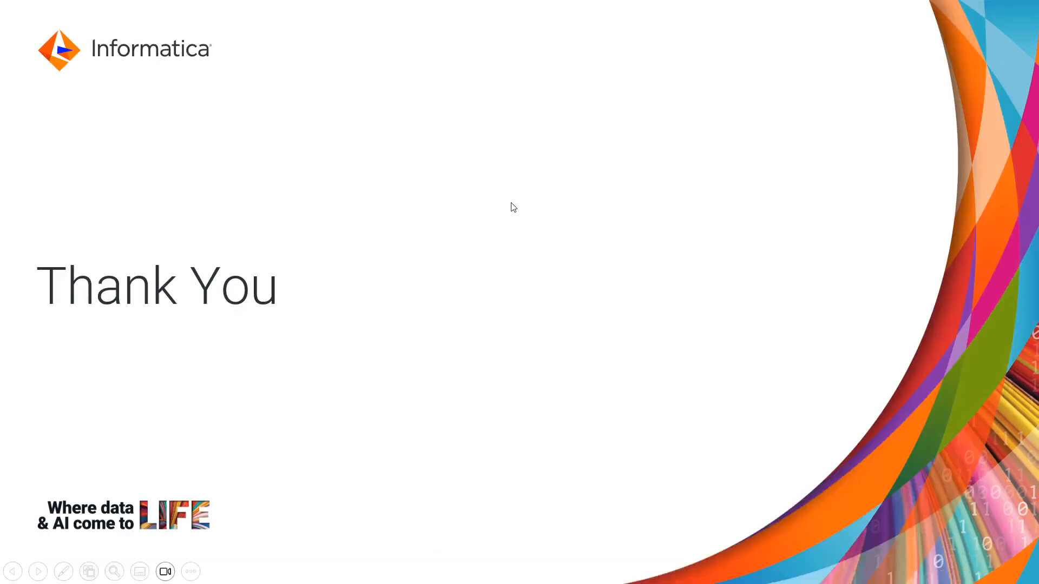